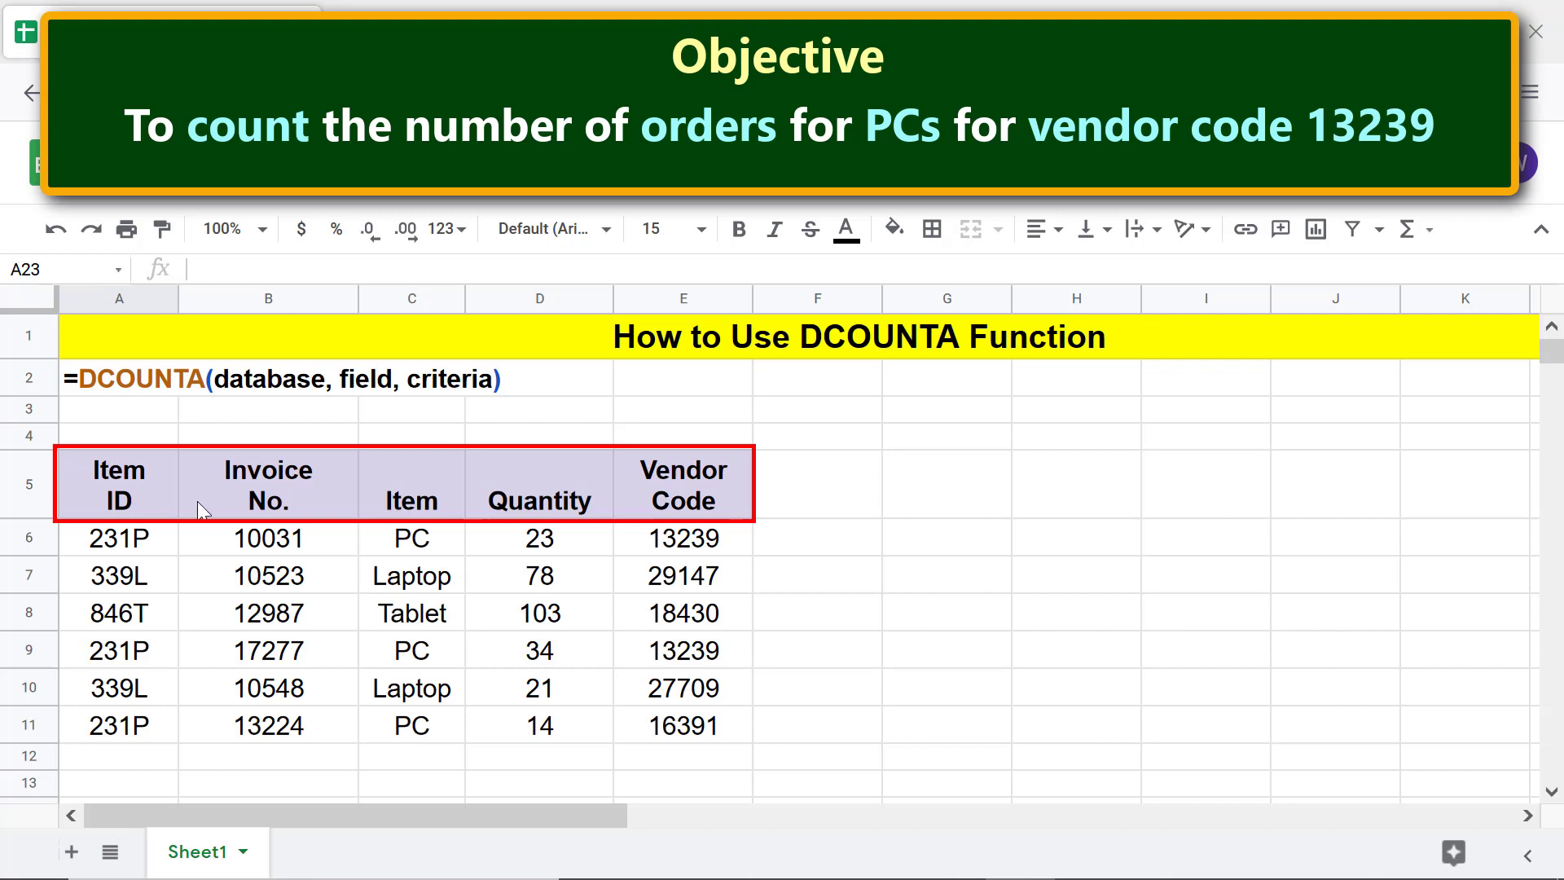
Paste the A5:E5 headers into G5:K5 and fill them light yellow
click(152, 507)
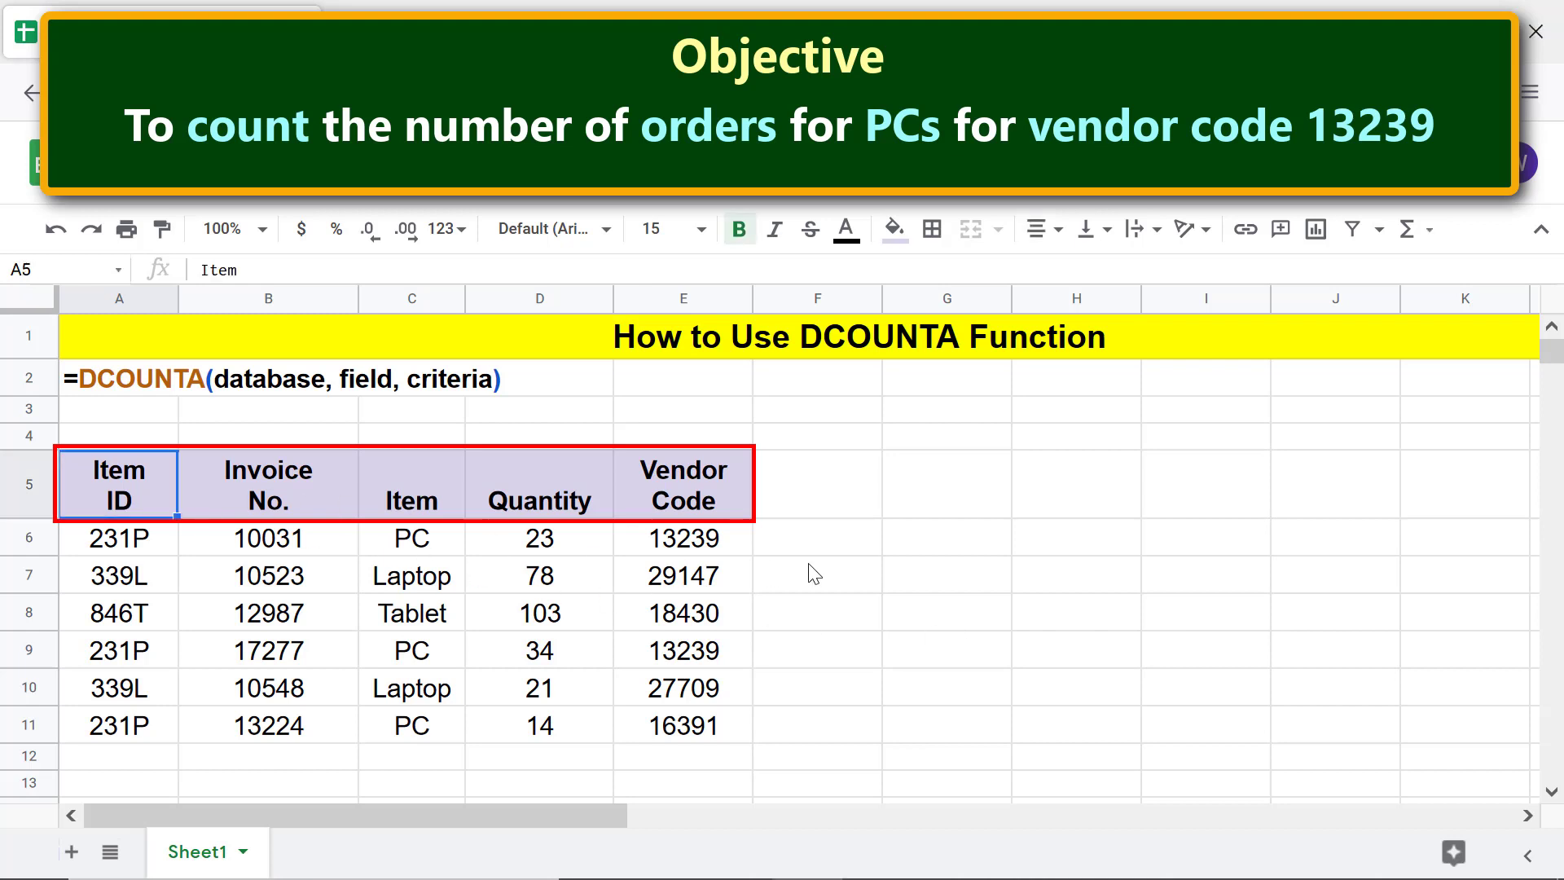
shift+click(717, 481)
key(ctrl+c)
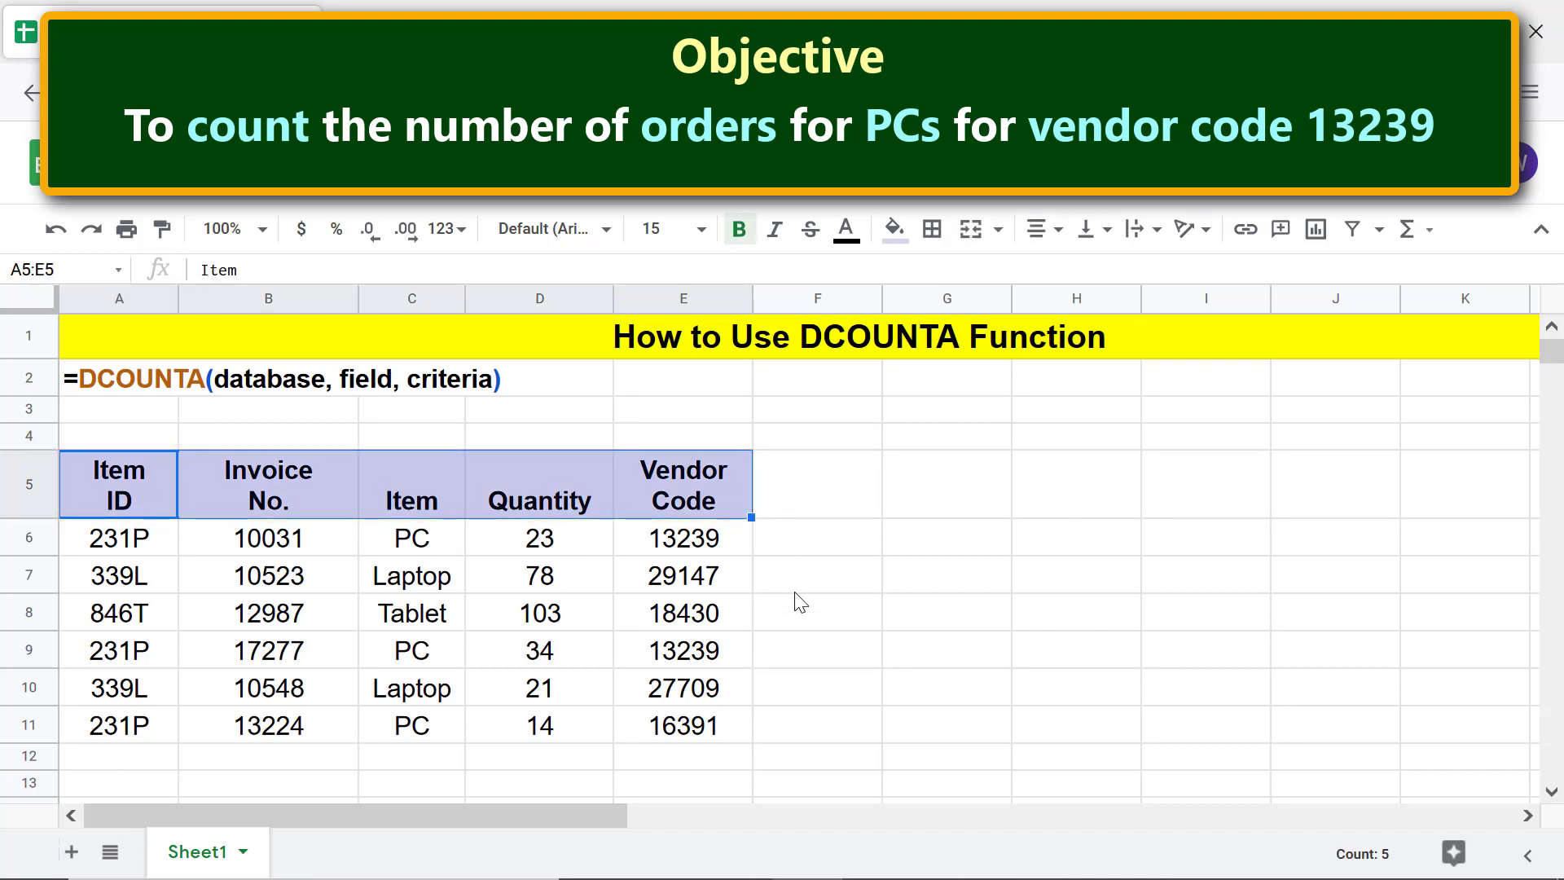
click(945, 495)
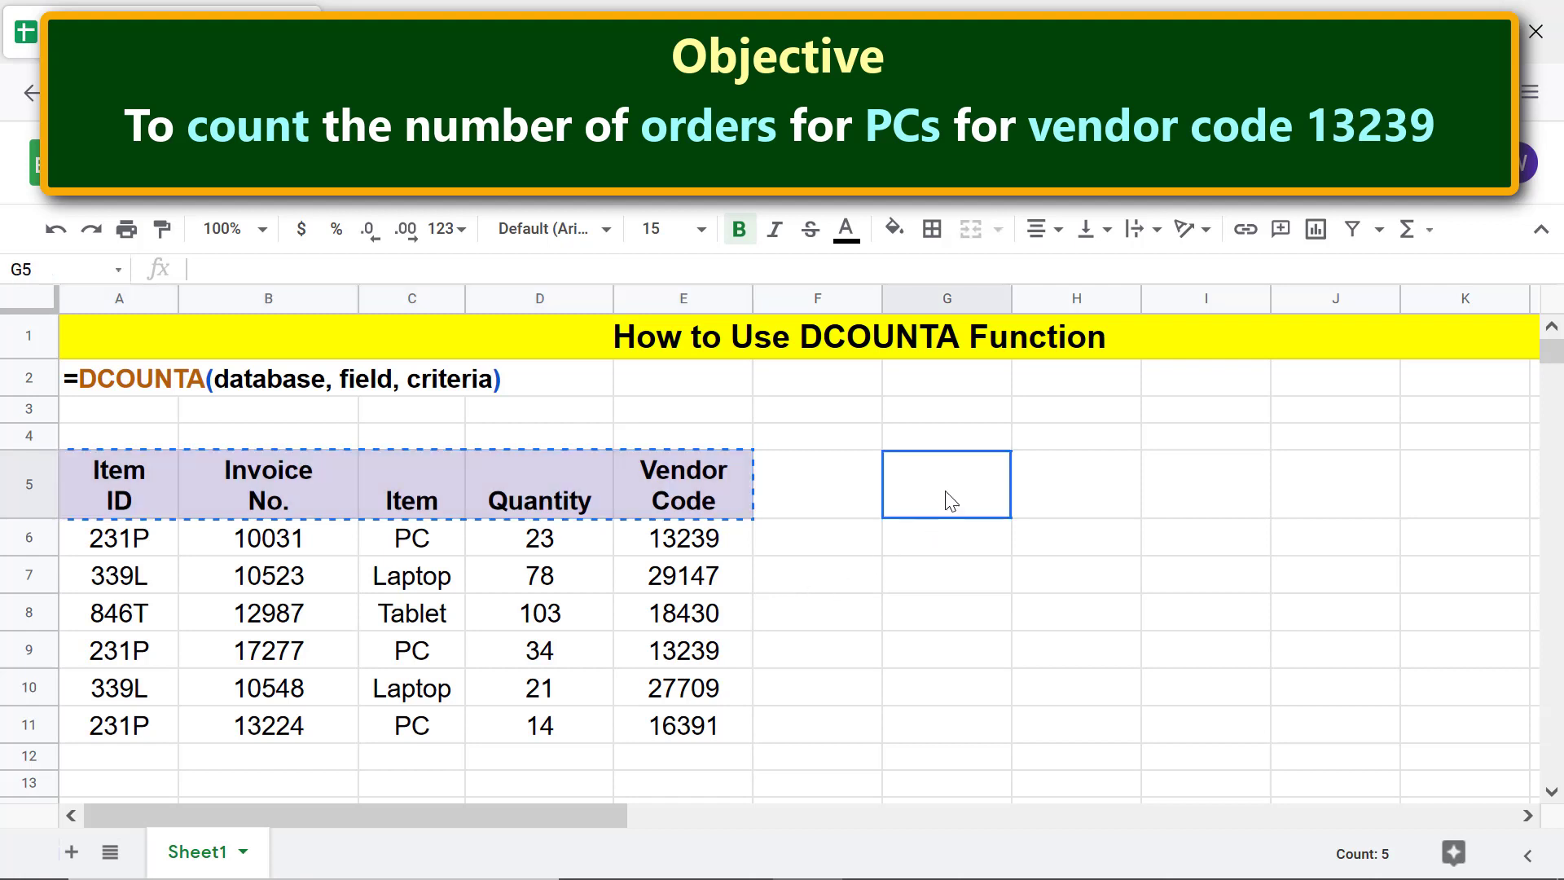
key(ctrl+v)
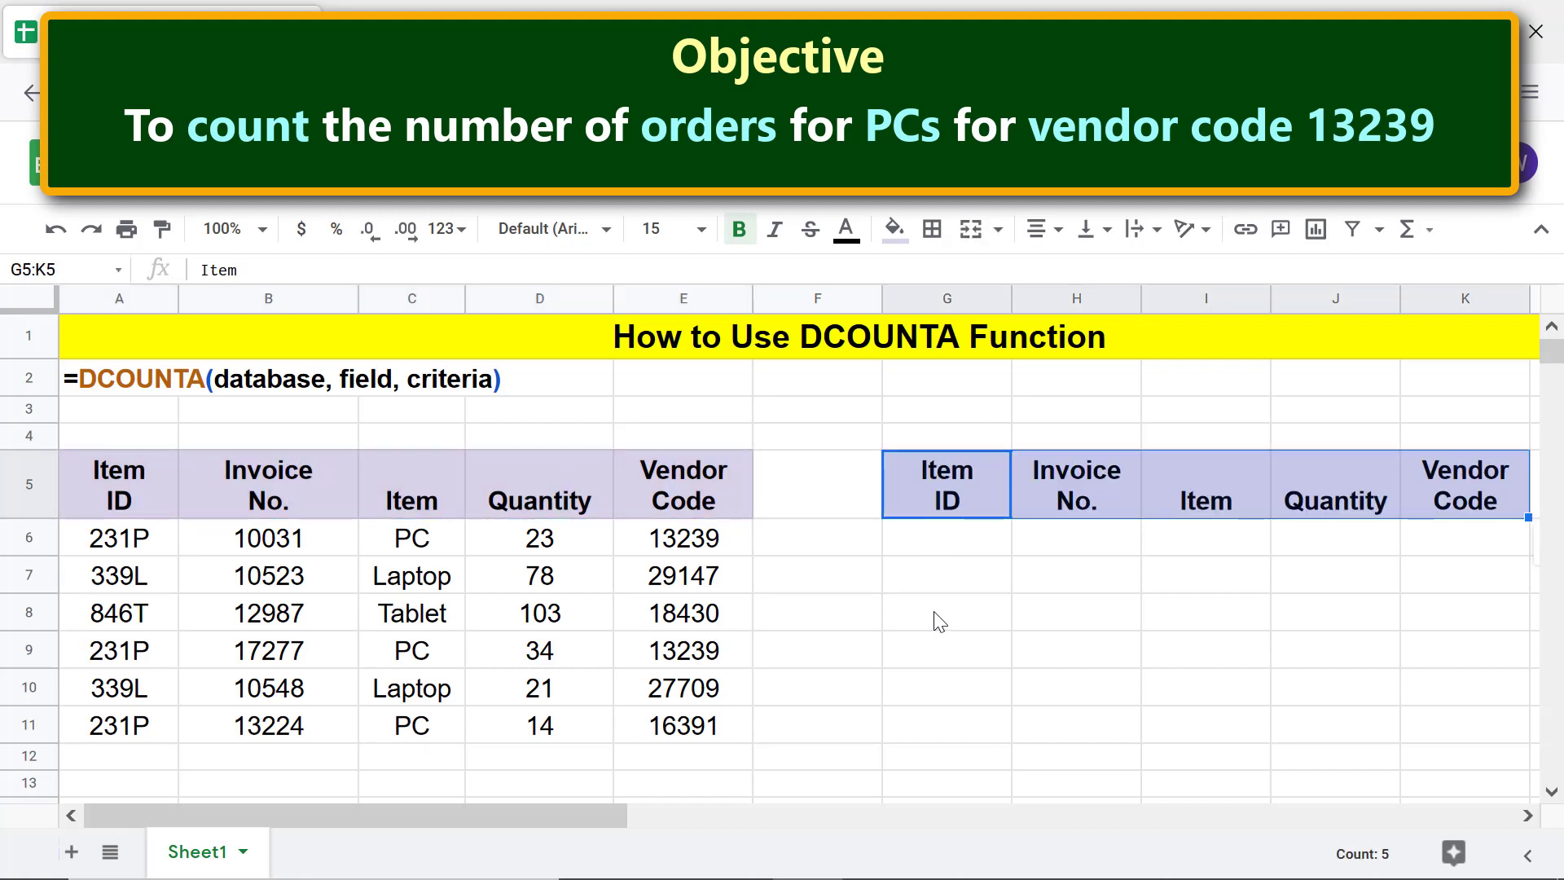
click(907, 226)
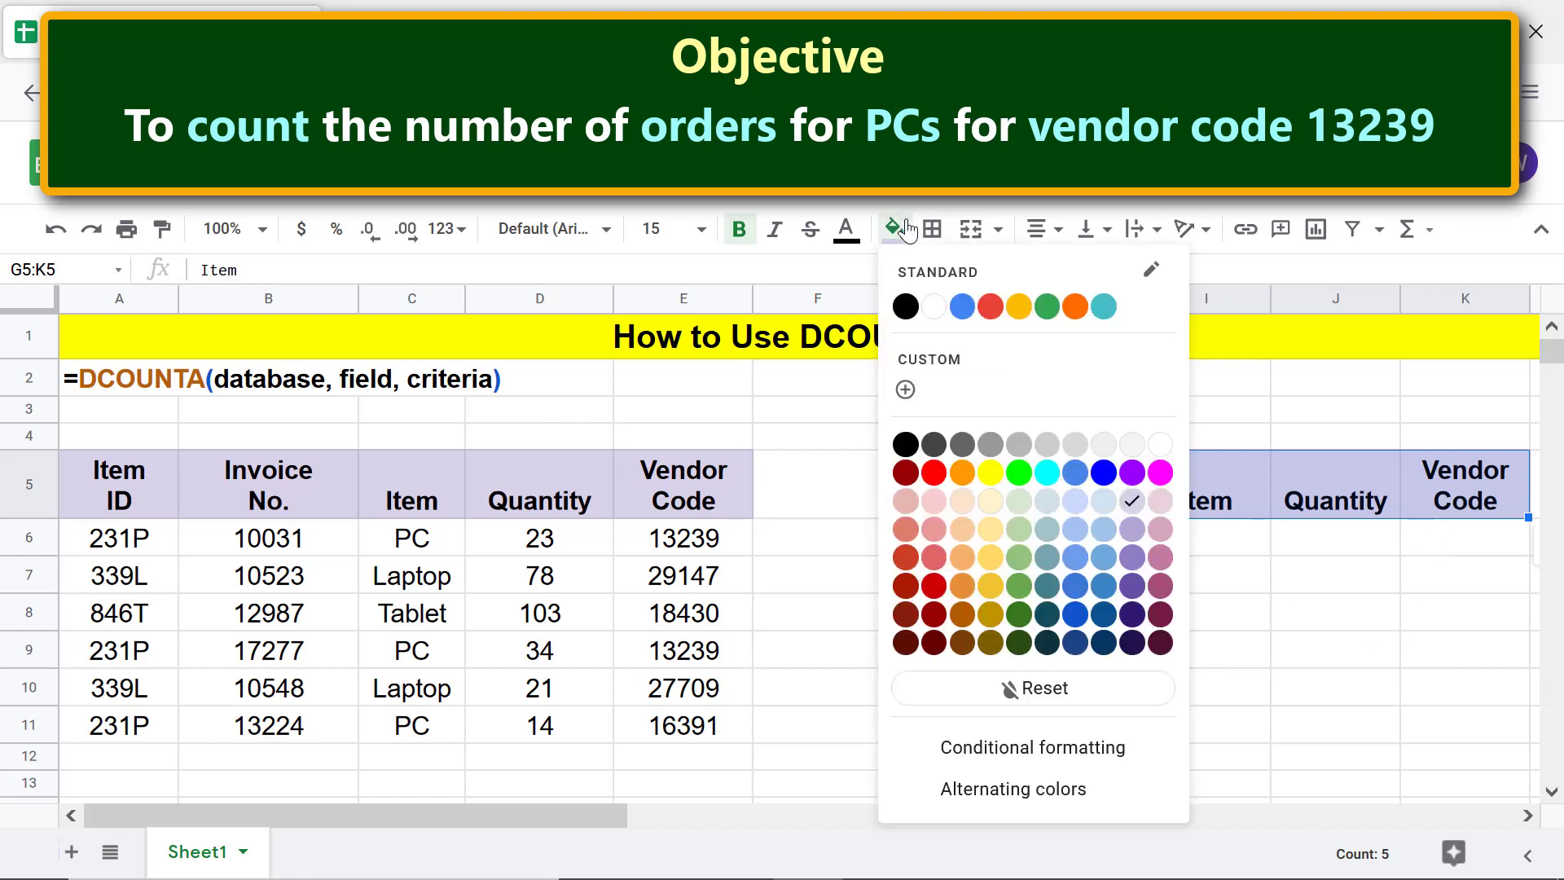
click(990, 500)
Narrow column F, then enter criteria pc in I6 and 13239 in K6
click(938, 544)
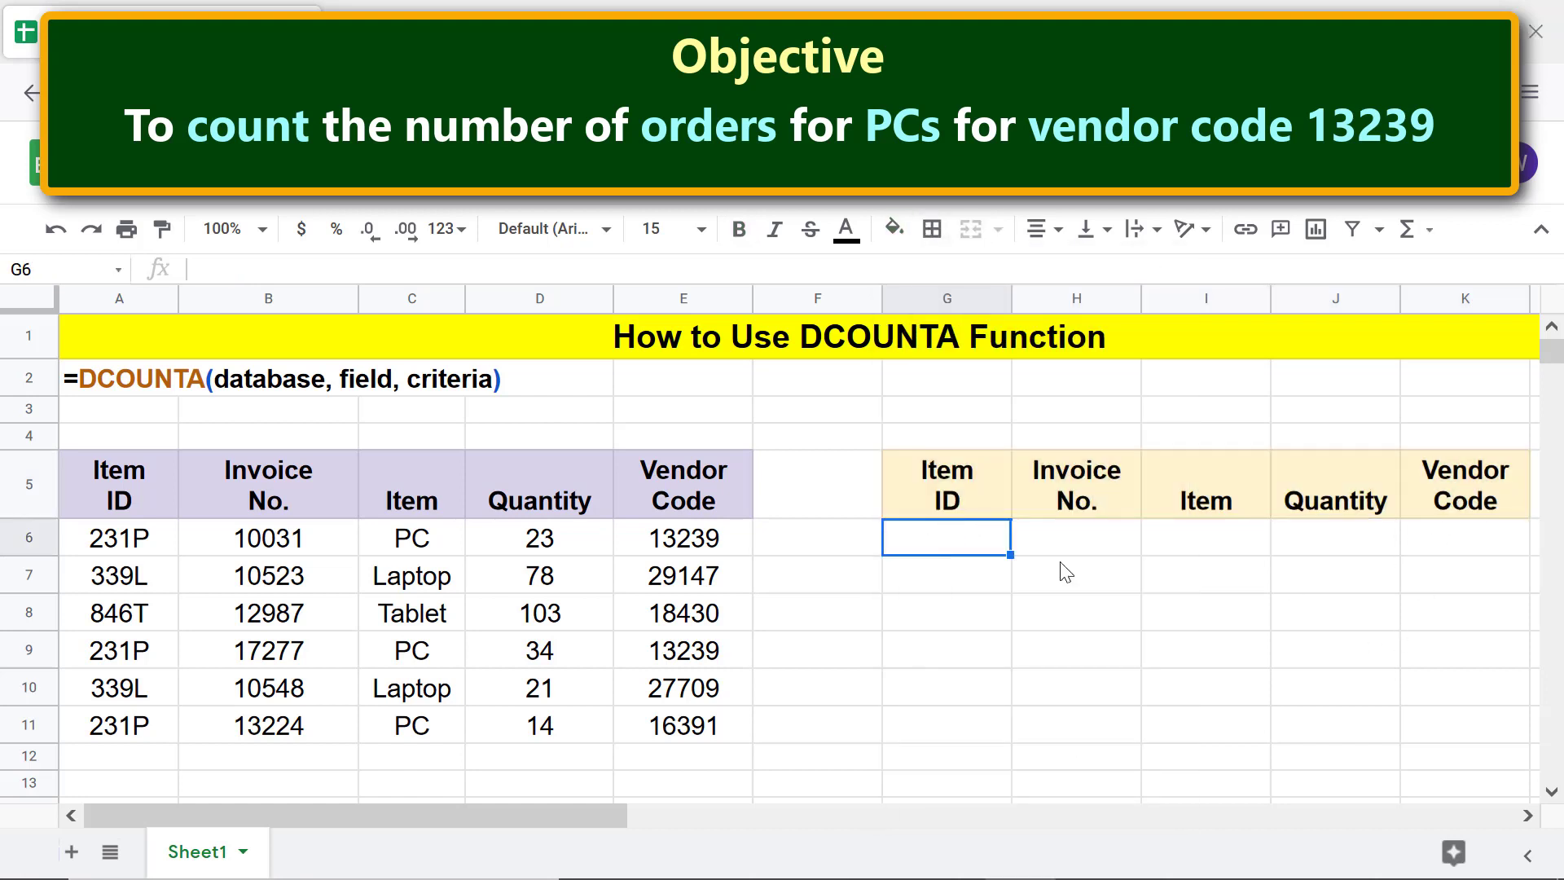
drag(882, 298, 801, 298)
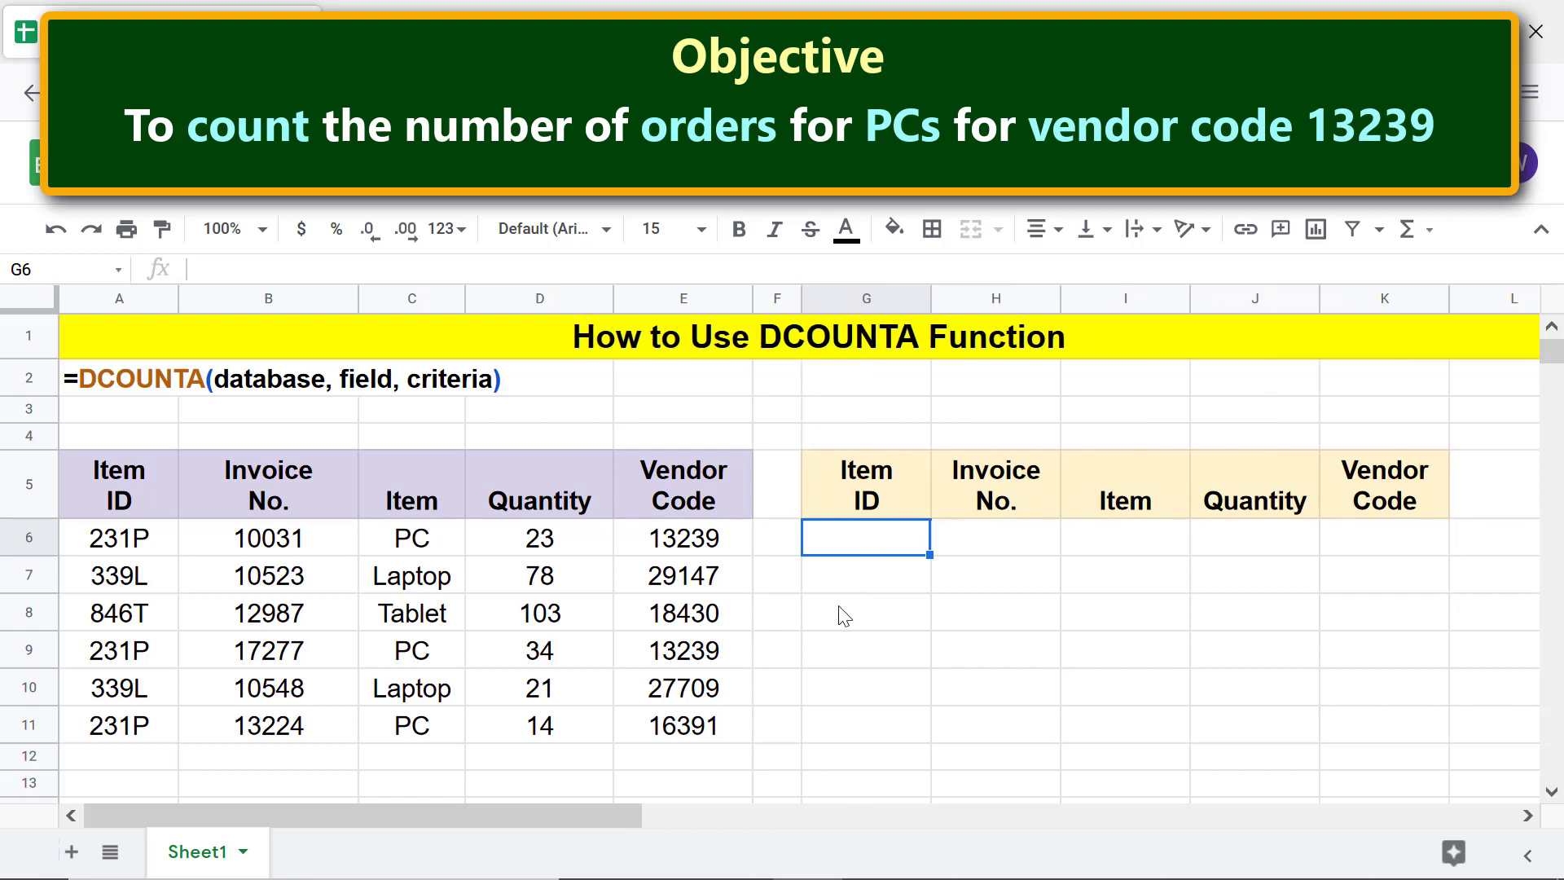
click(1122, 547)
text(pc)
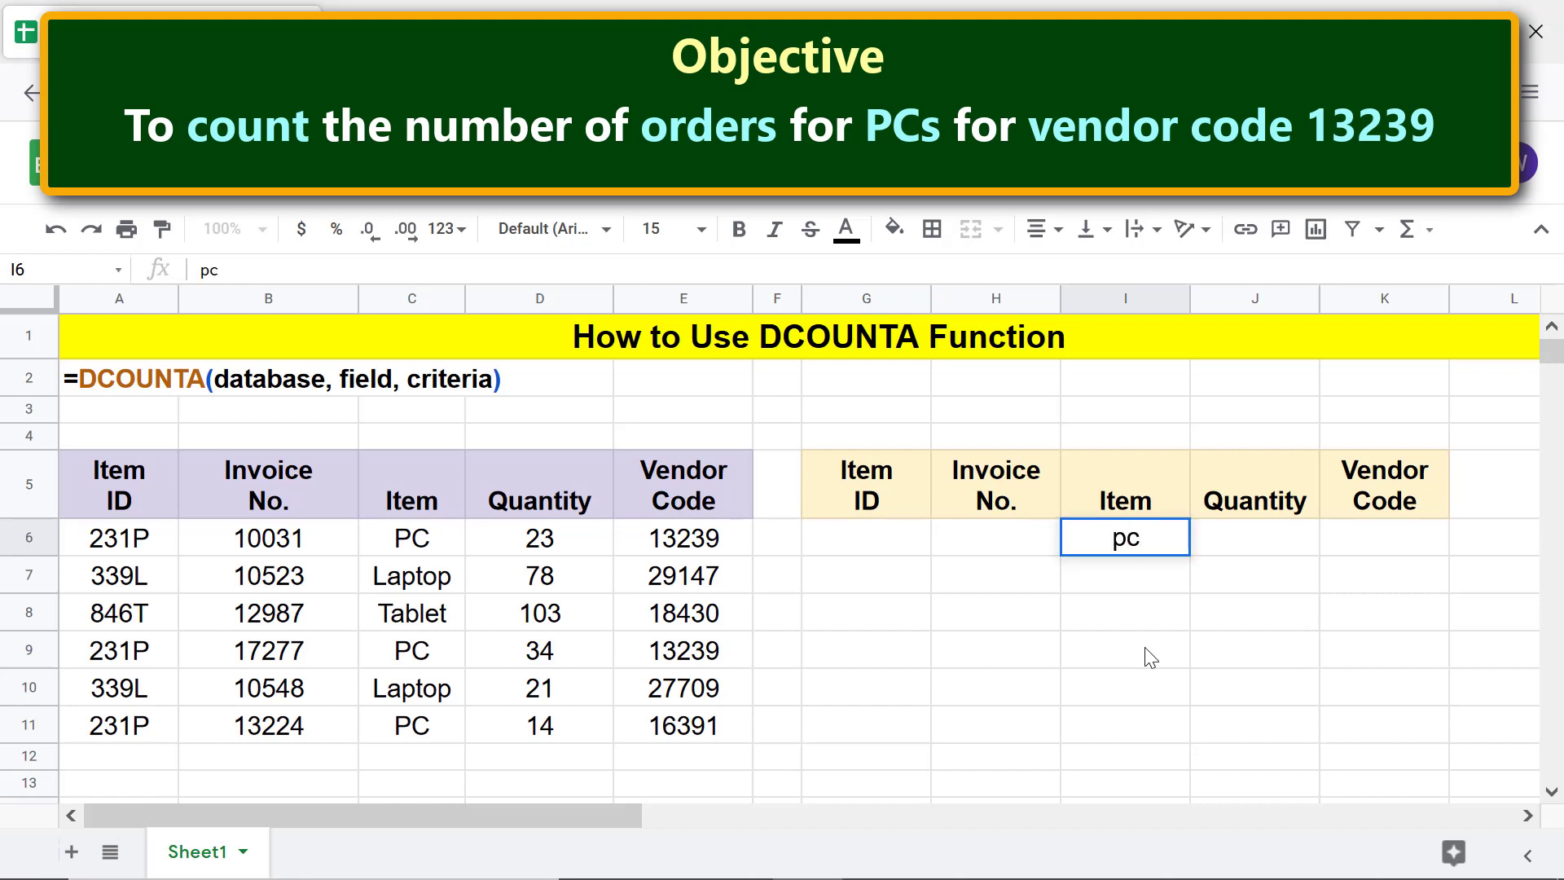
key(Tab)
key(Tab)
text(13)
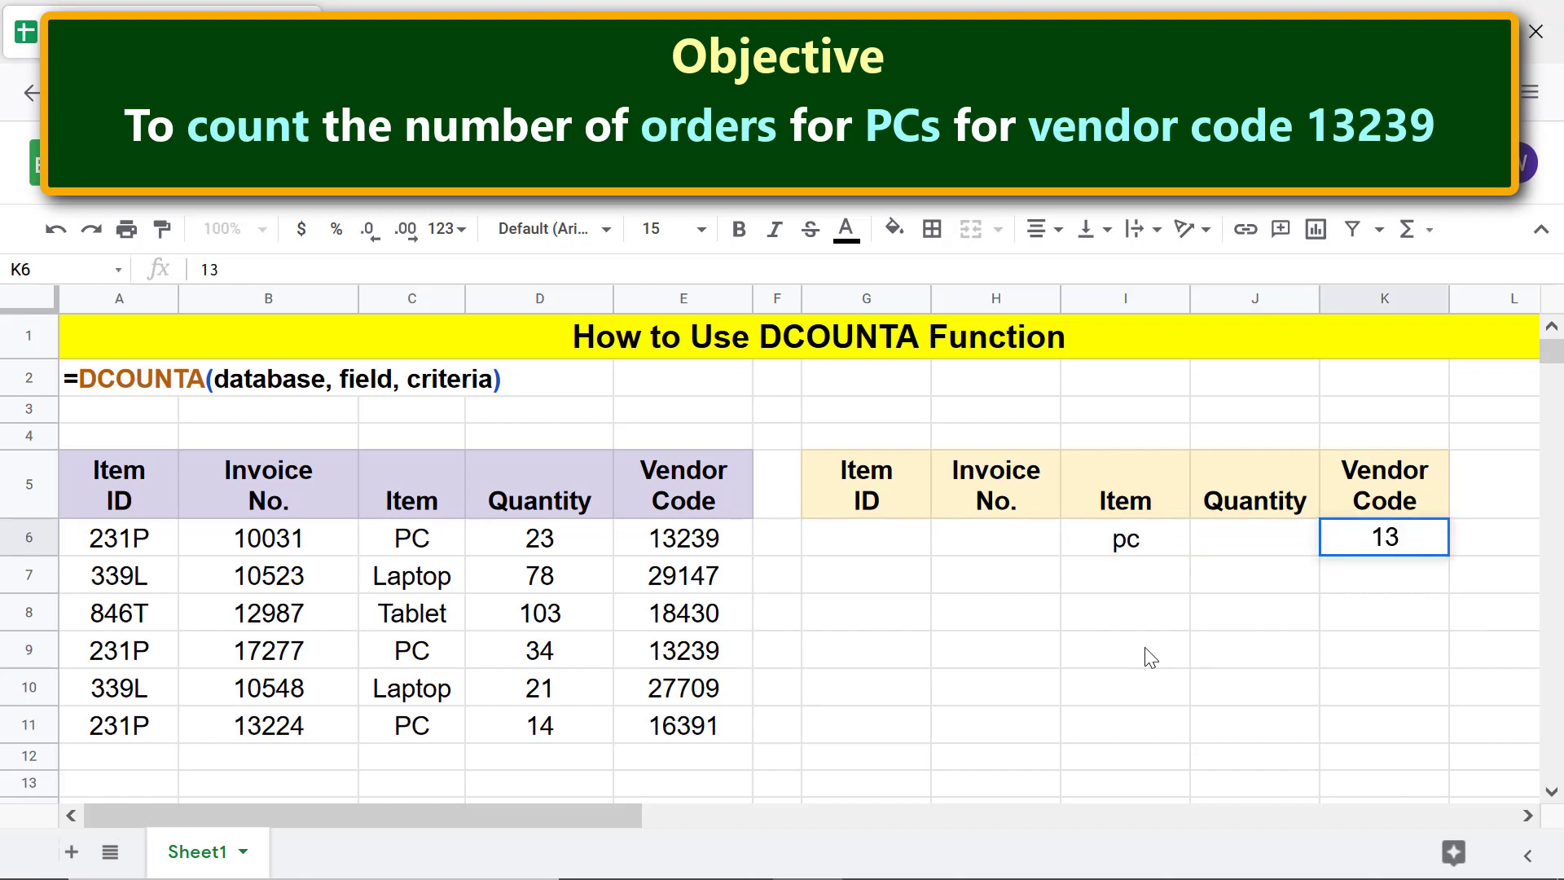
text(239)
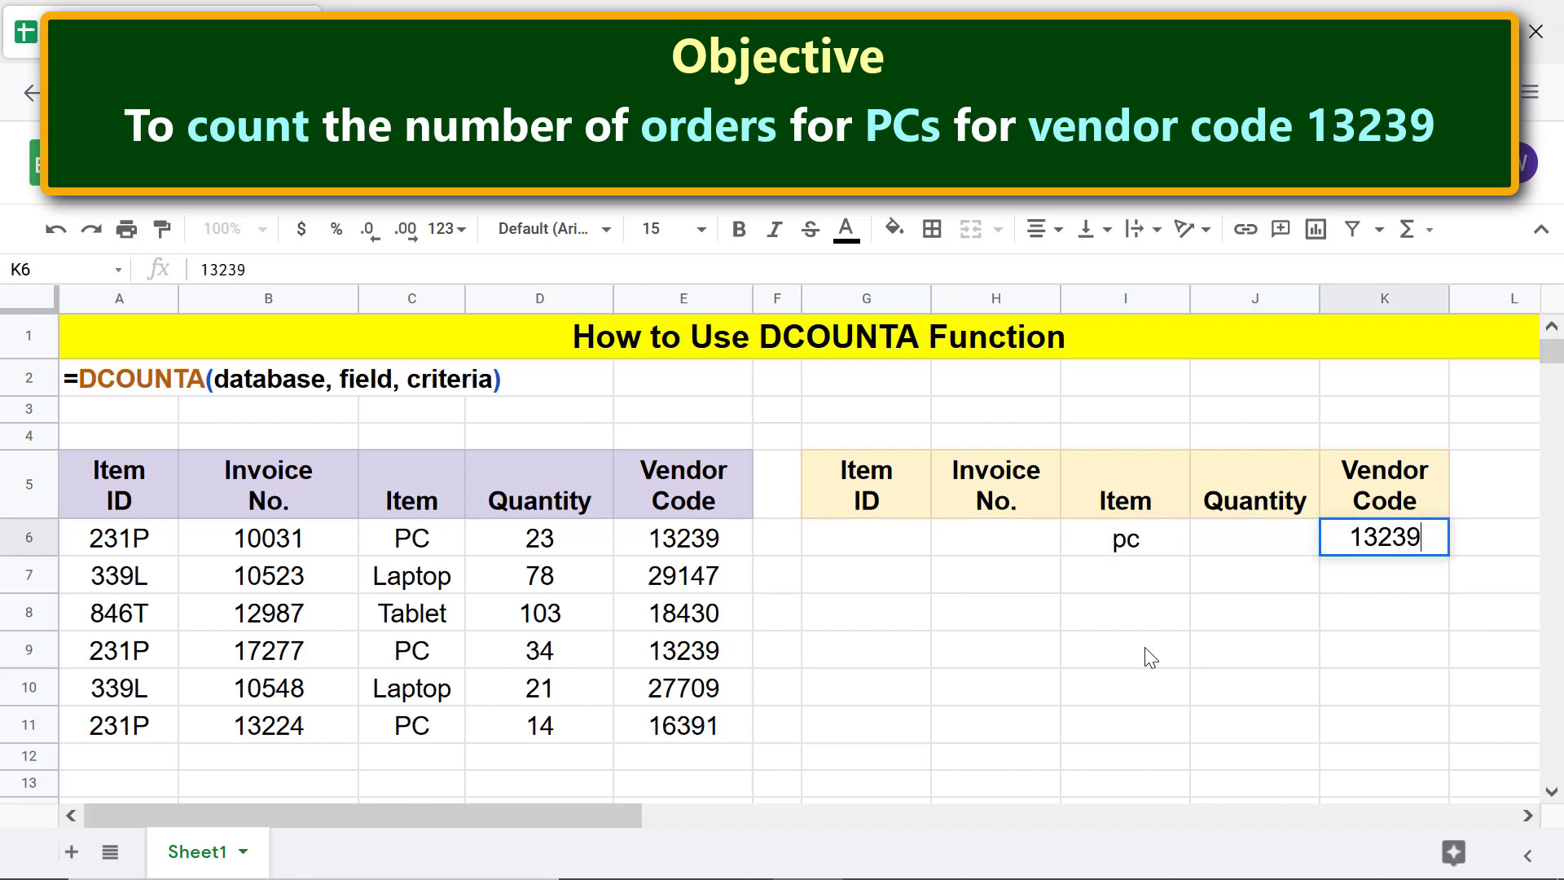
key(Return)
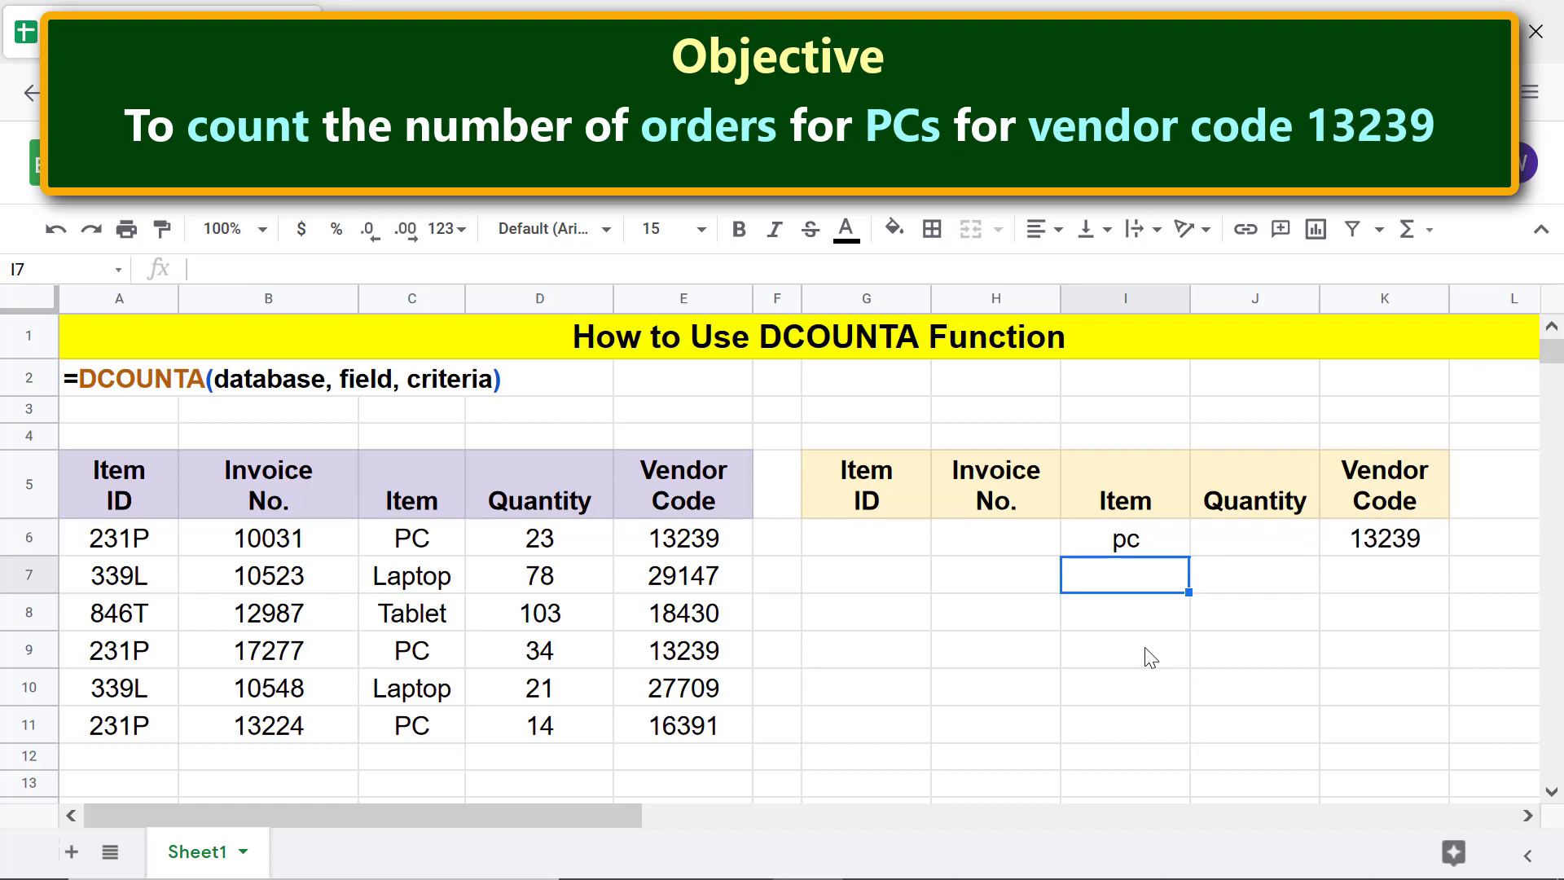
Type 'Count of orders for PCs to vendor code 13239' in G8, bold, with light-blue fill across G8:K8
click(888, 615)
text(Coun)
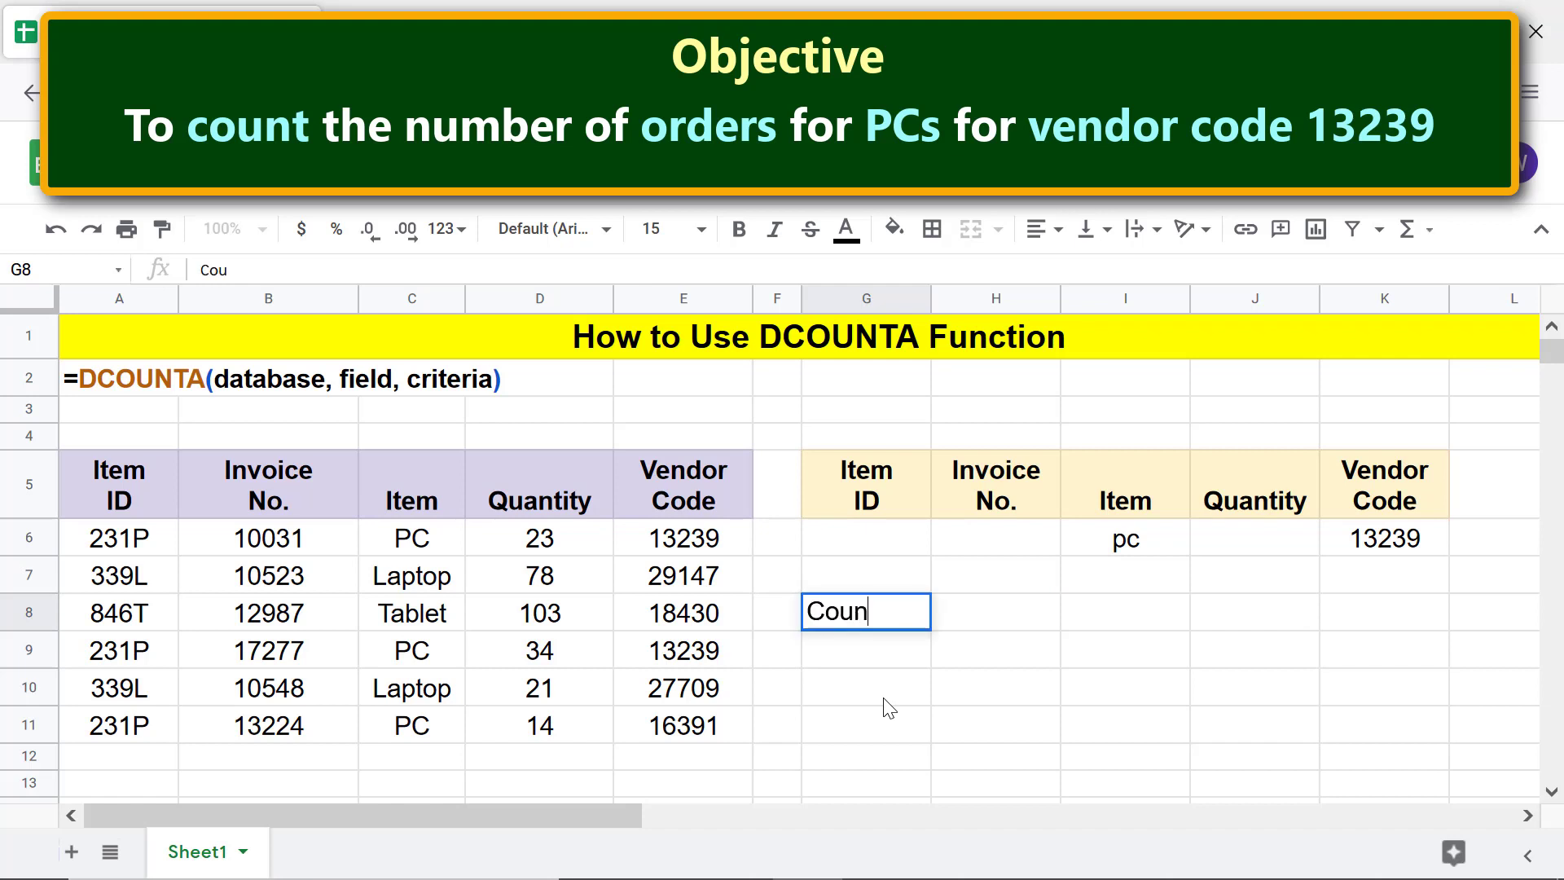
text(t of orders for PCs )
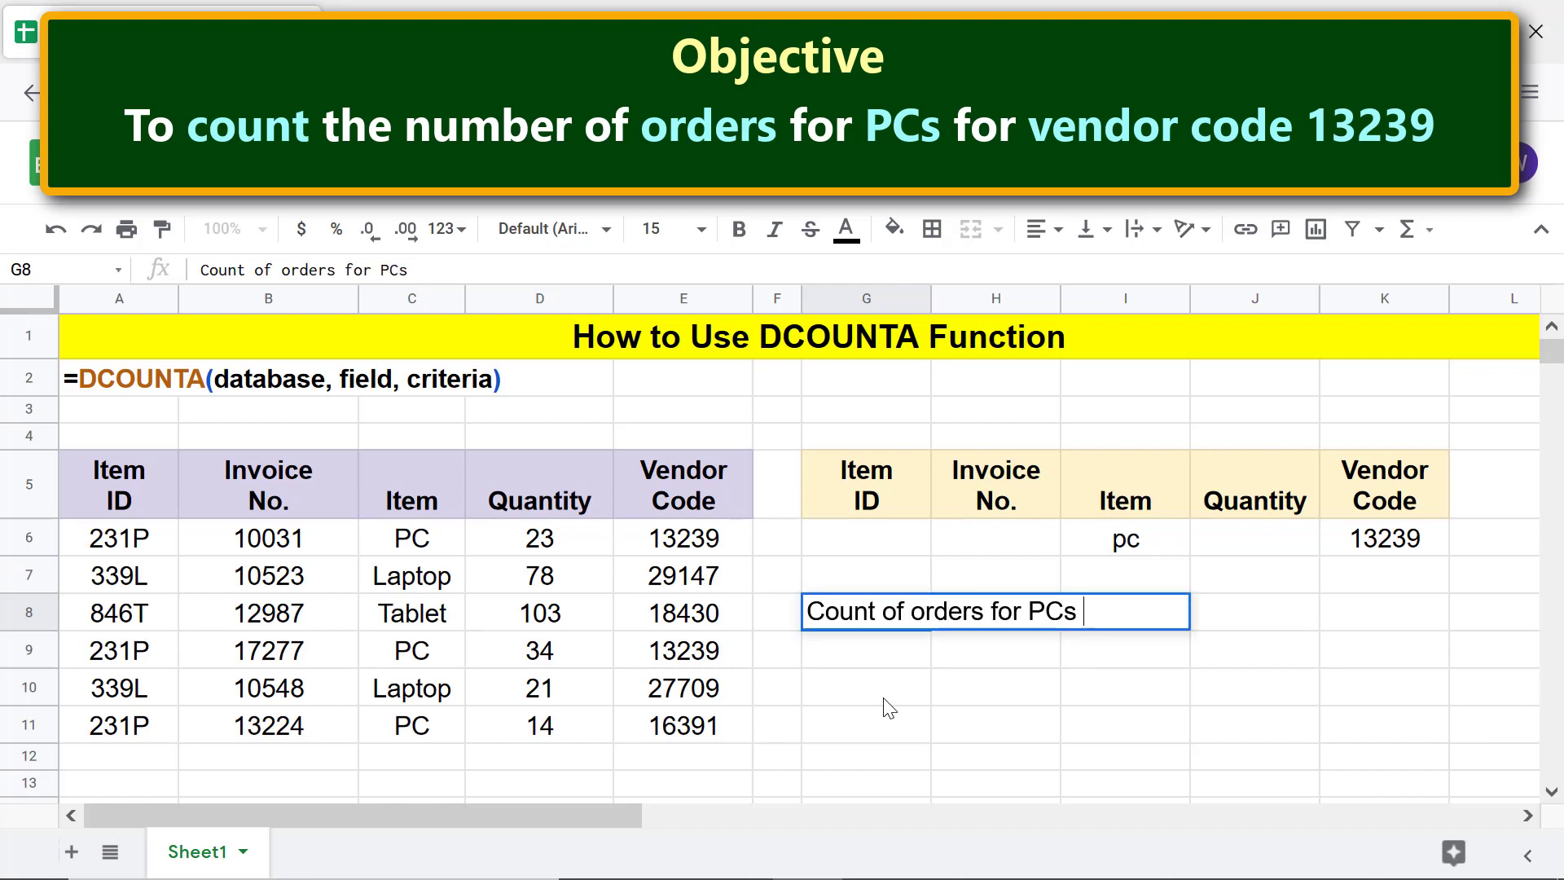
text(to vendor code 13239)
key(Return)
key(Up)
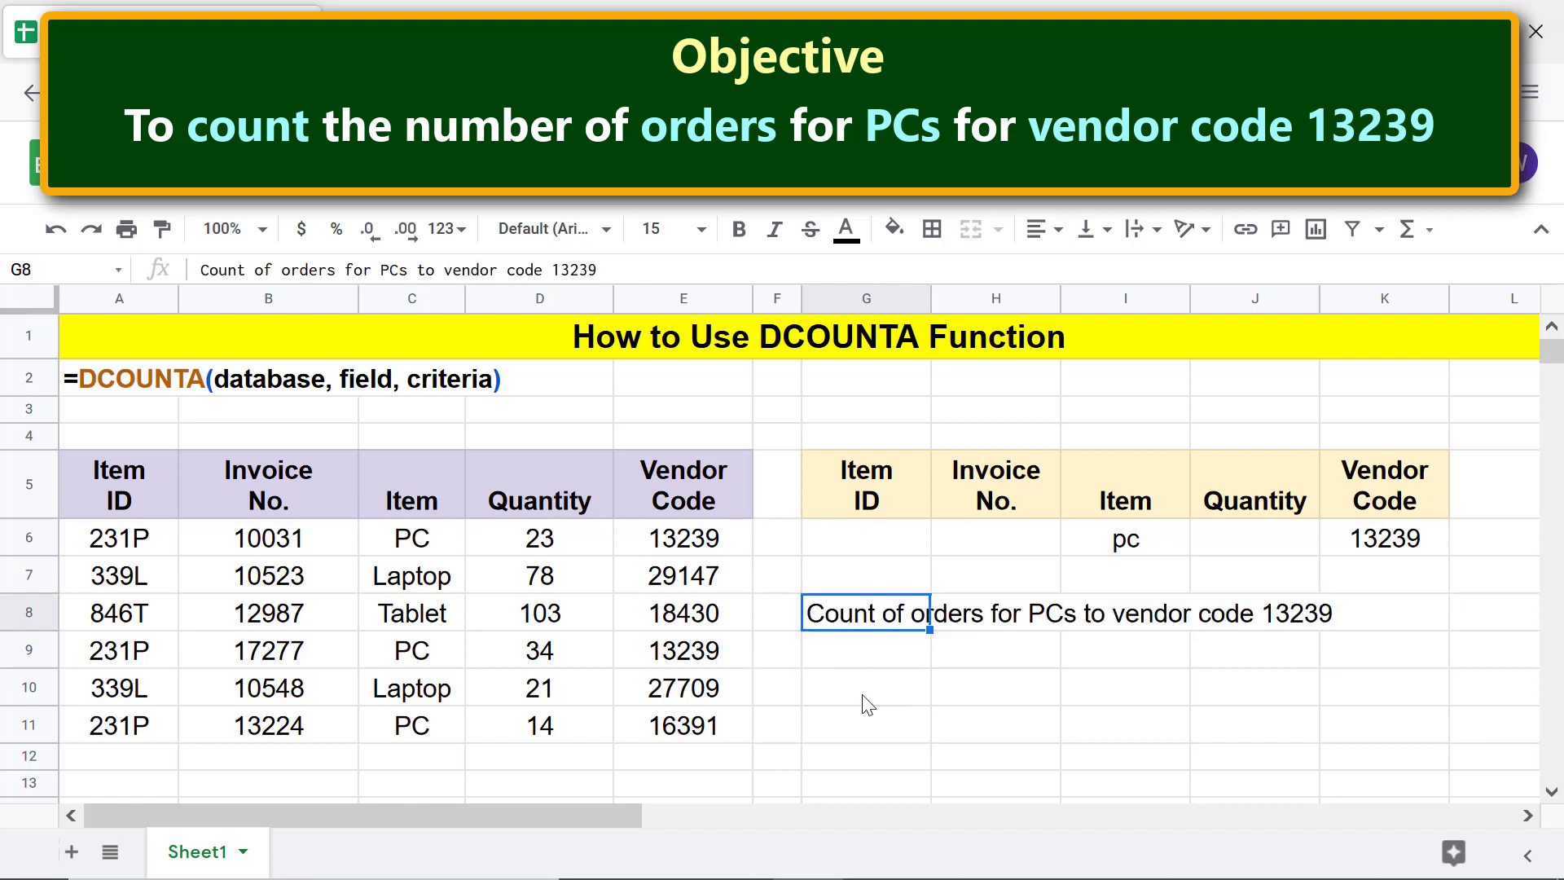
key(ctrl+b)
shift+click(1325, 624)
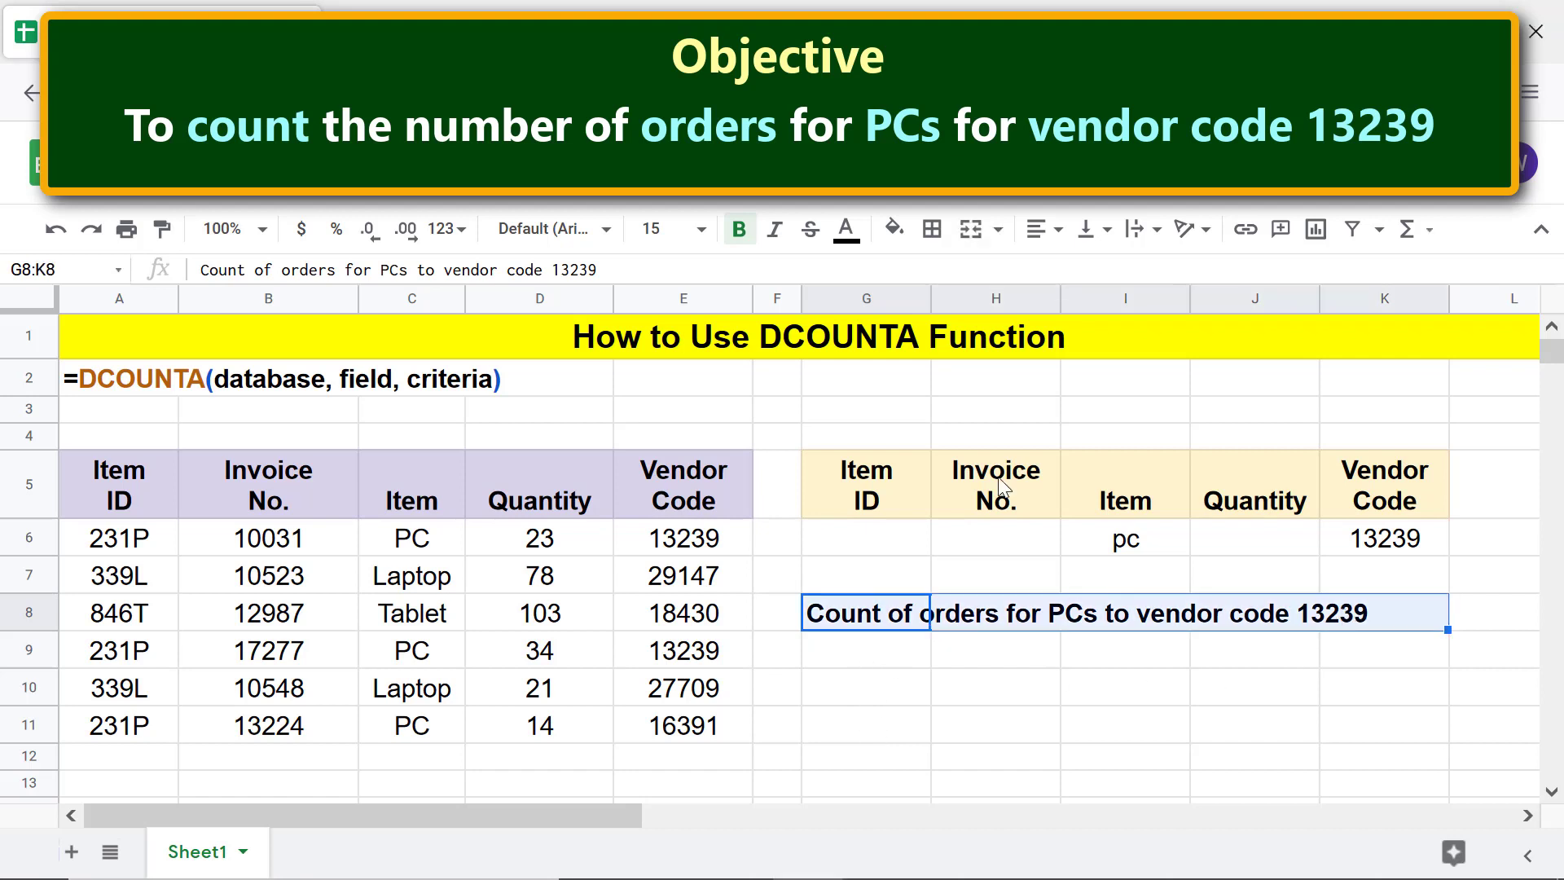
click(896, 229)
click(1103, 501)
key(Down)
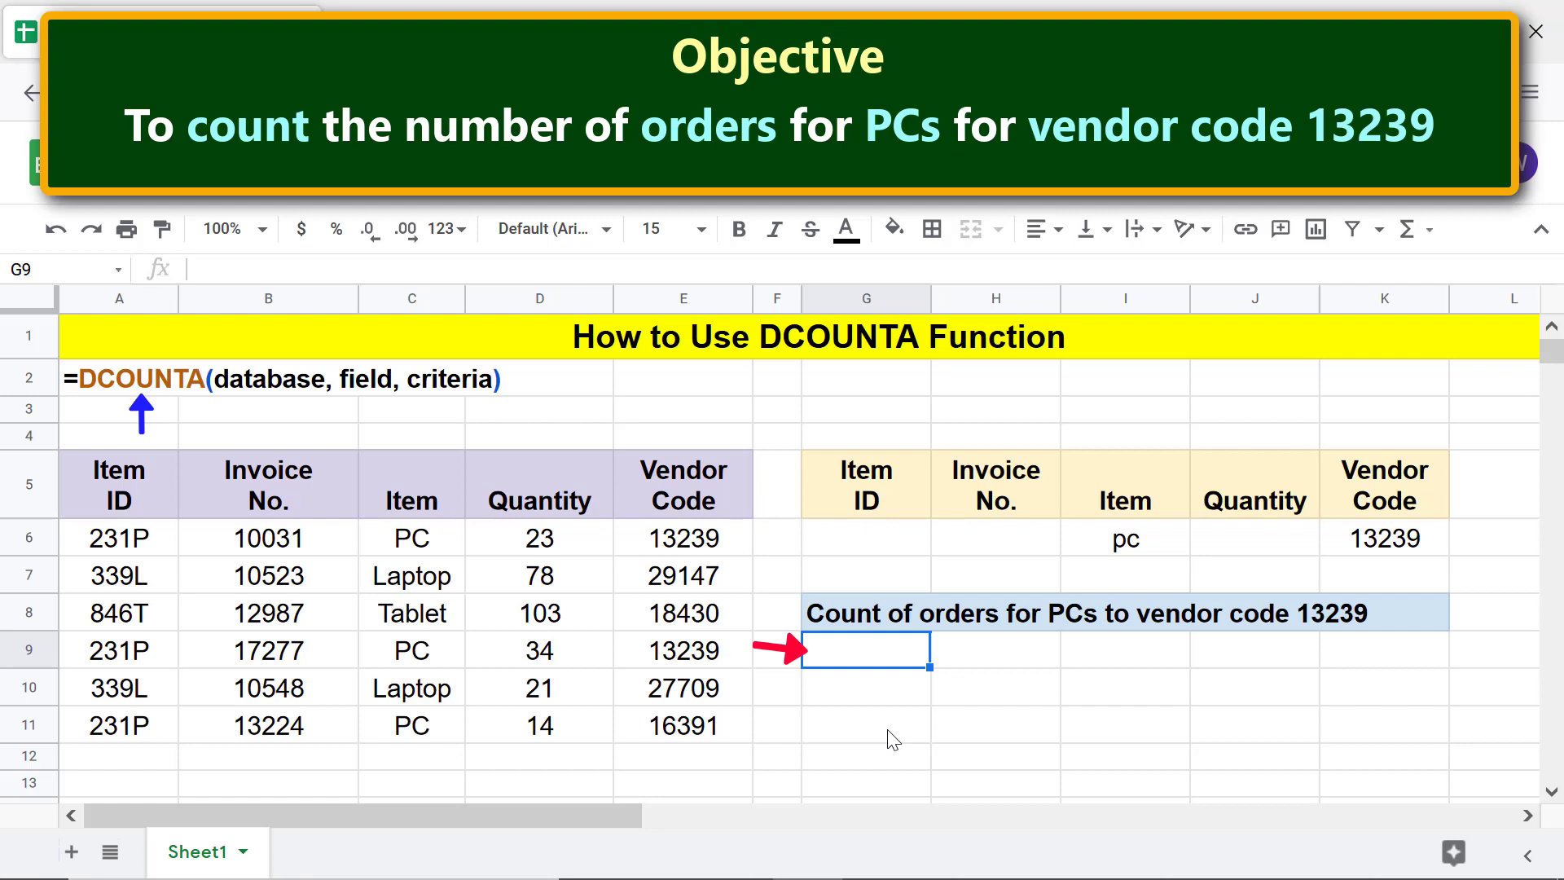
Start a DCOUNTA formula in G9 with the order table A5:E11 as its database
text(=dc)
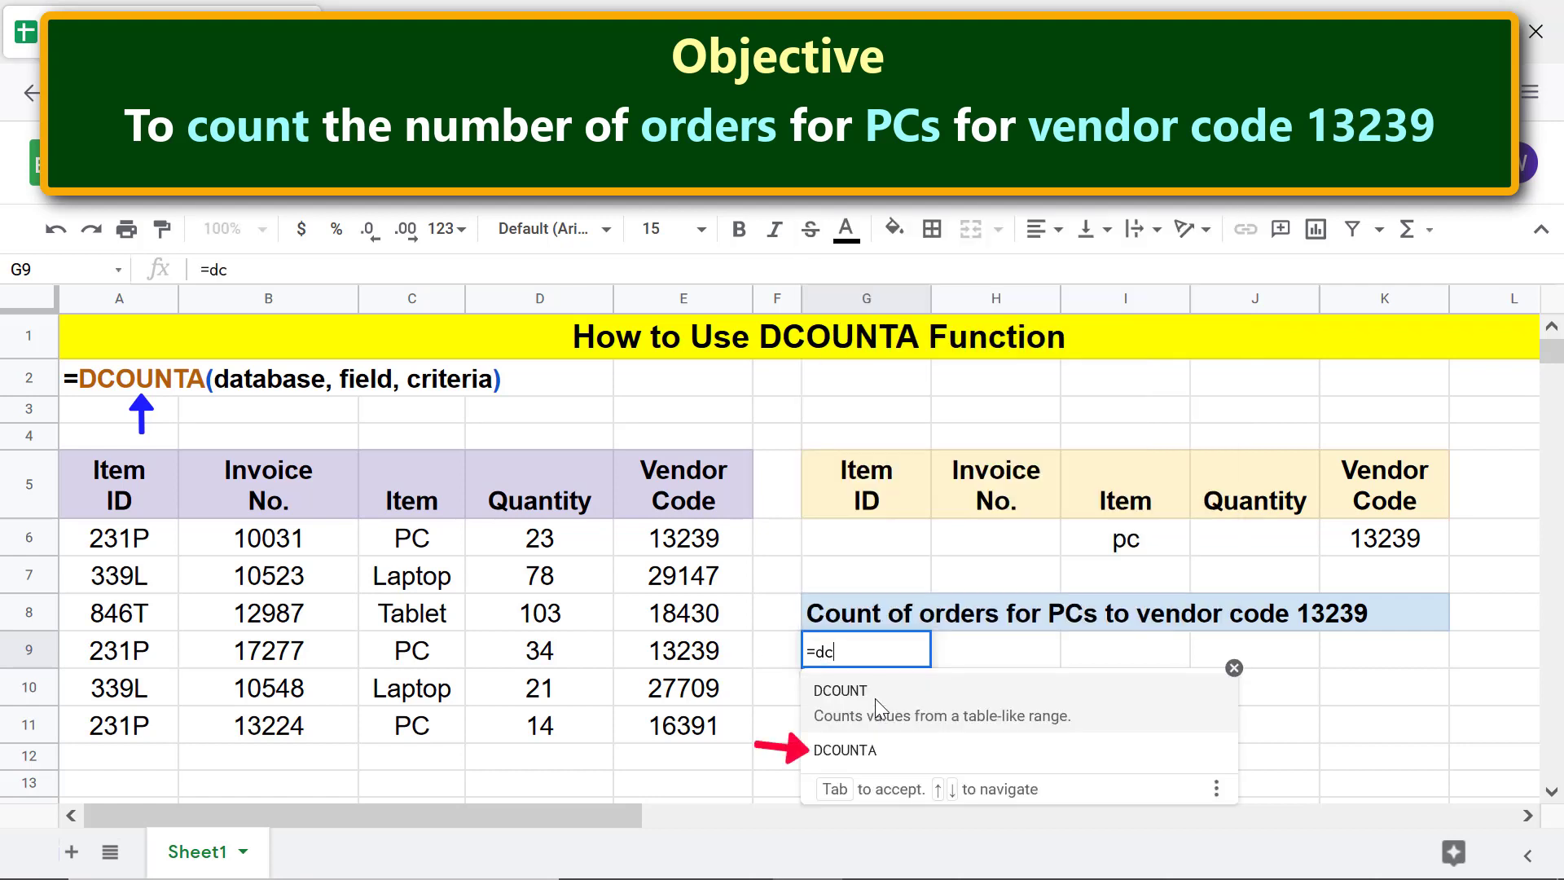
click(886, 751)
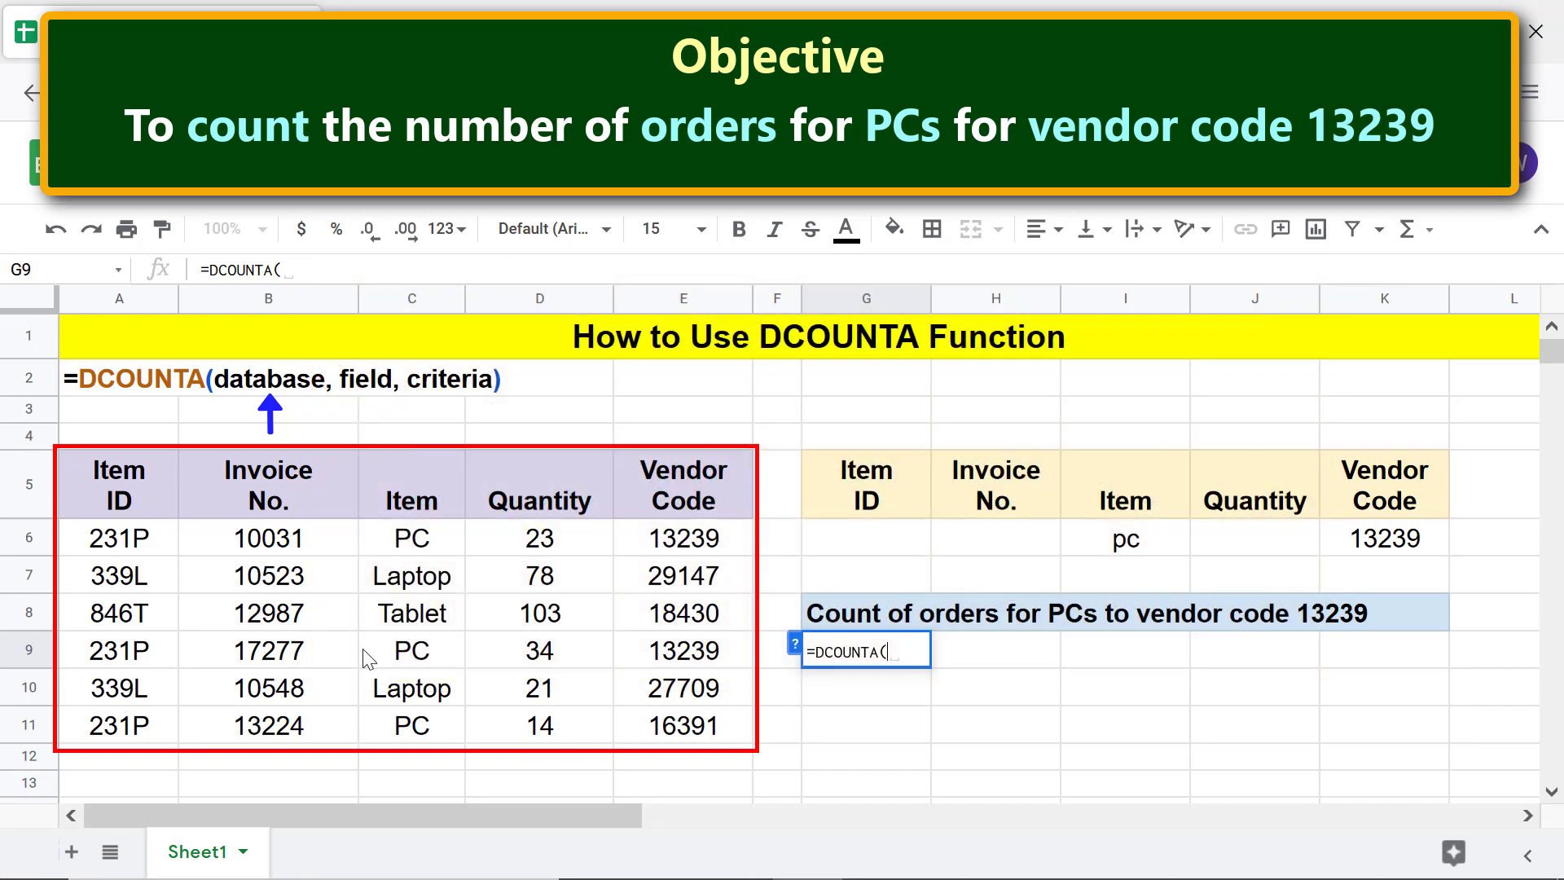
click(163, 481)
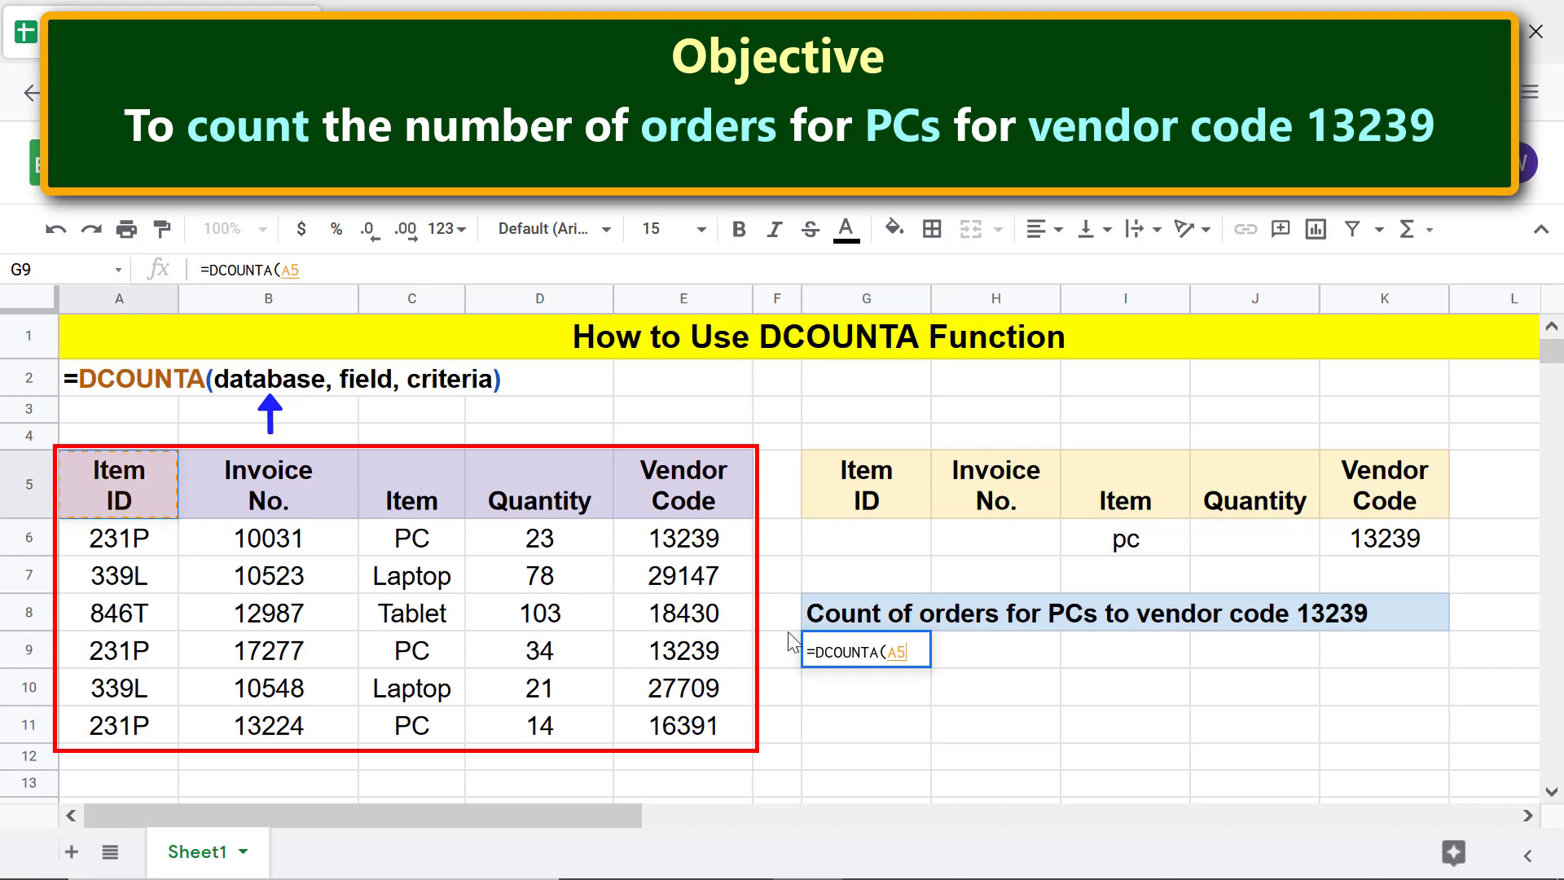
shift+click(728, 723)
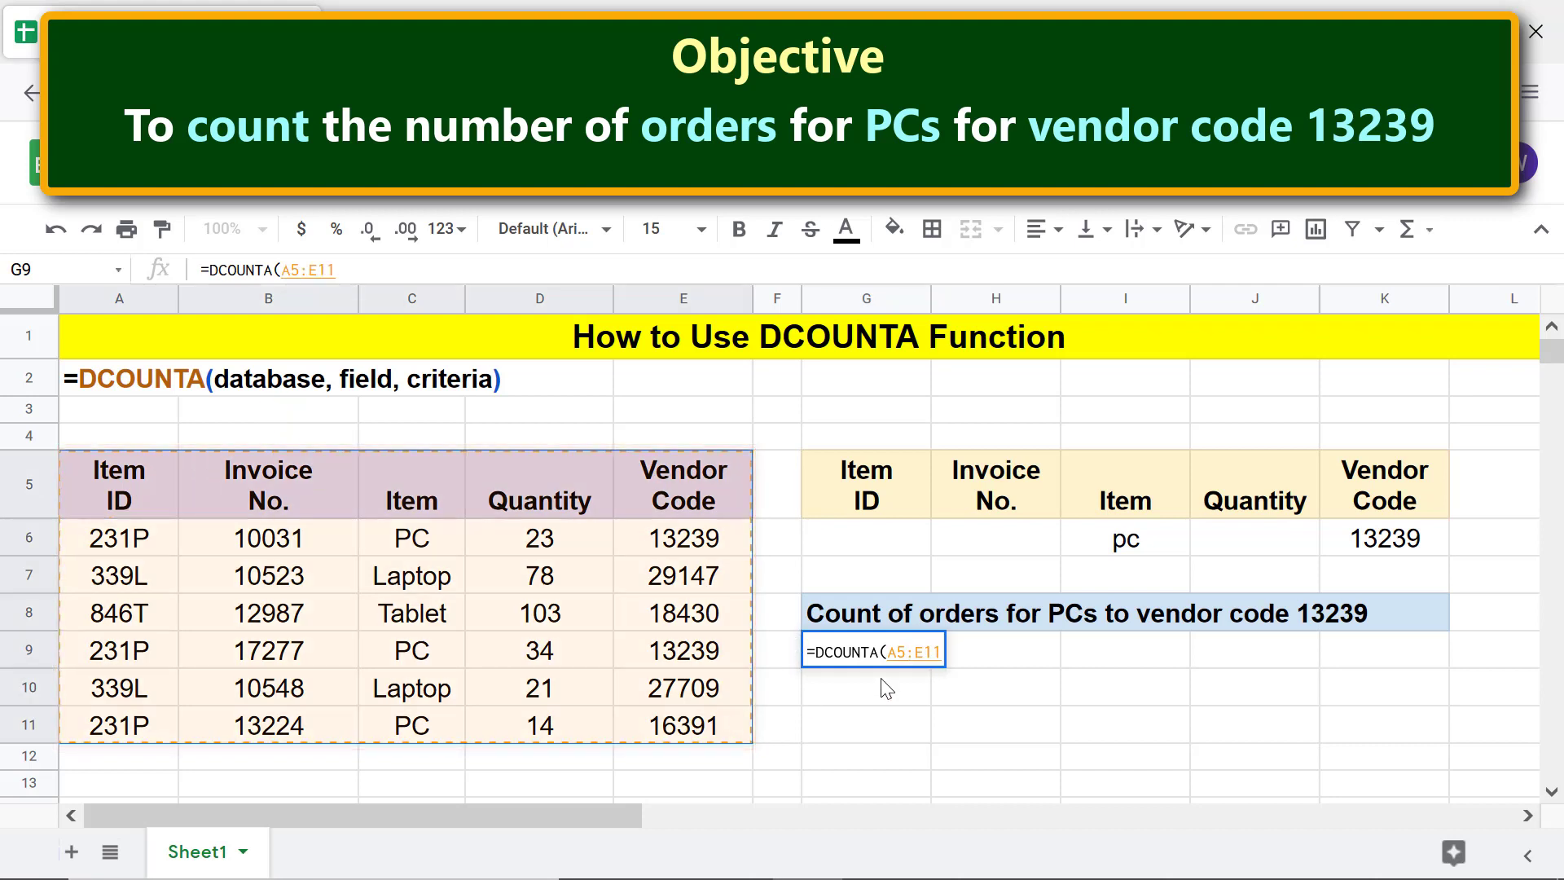
Complete it as =DCOUNTA(A5:E11,C5,G5:K6) using field C5 and criteria G5:K6
text(,)
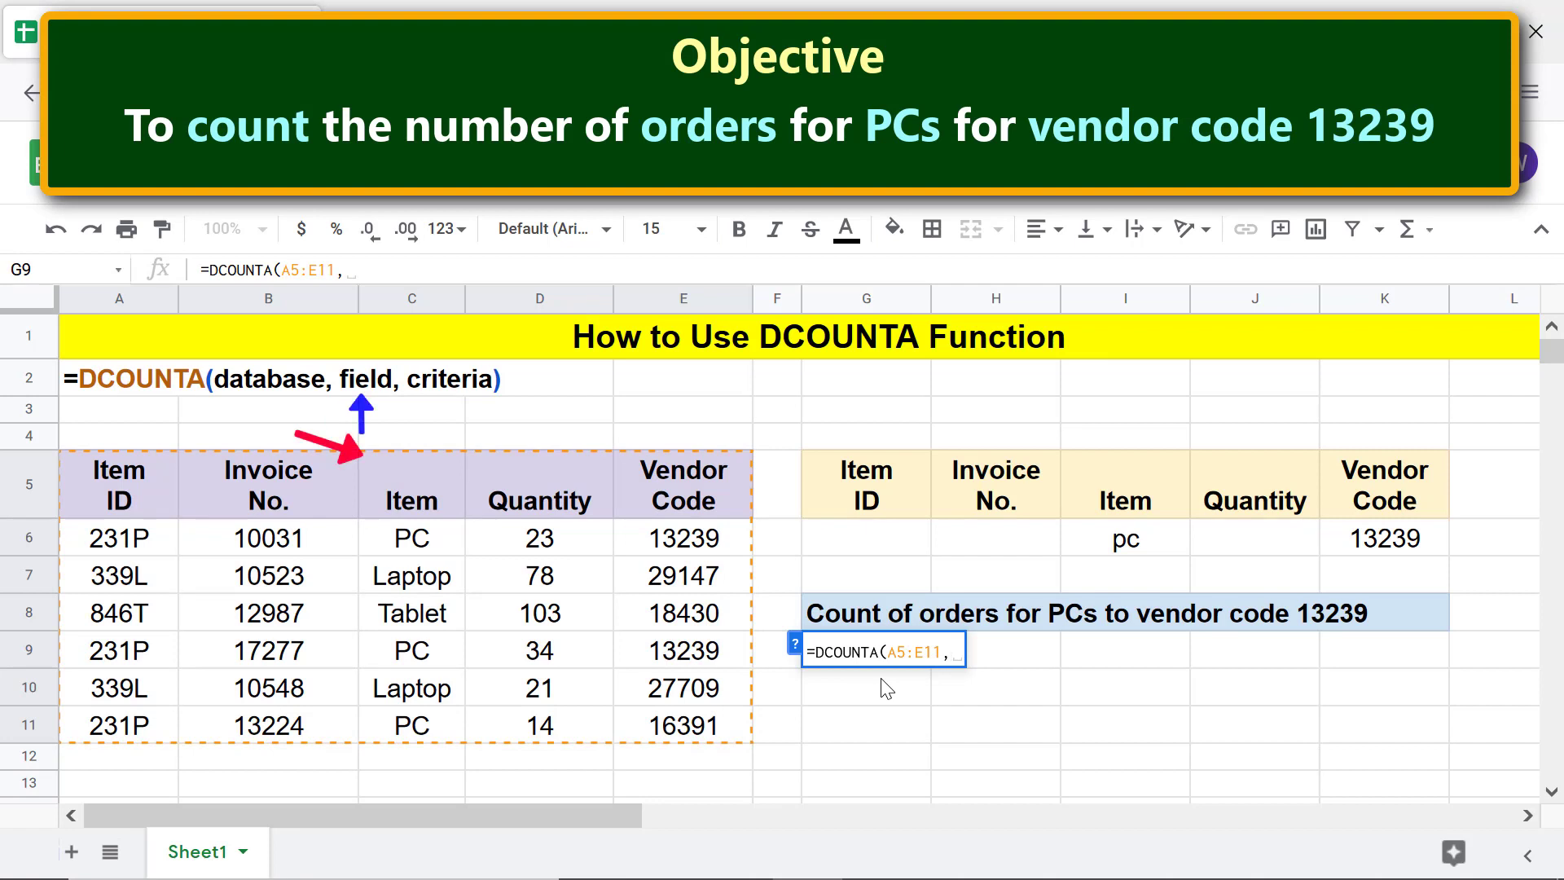
click(450, 509)
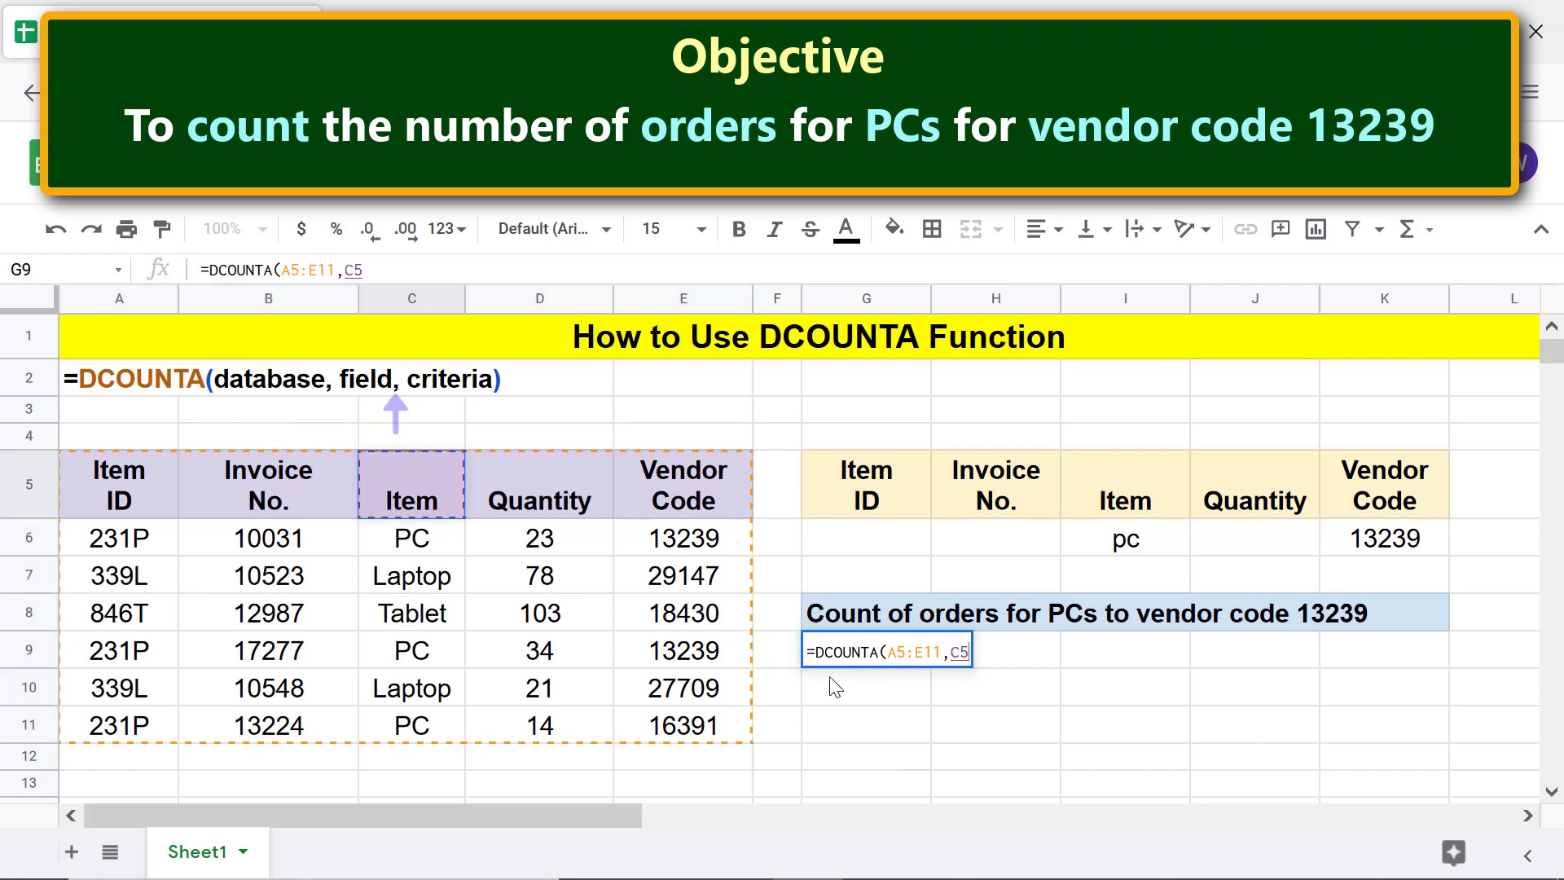
text(,)
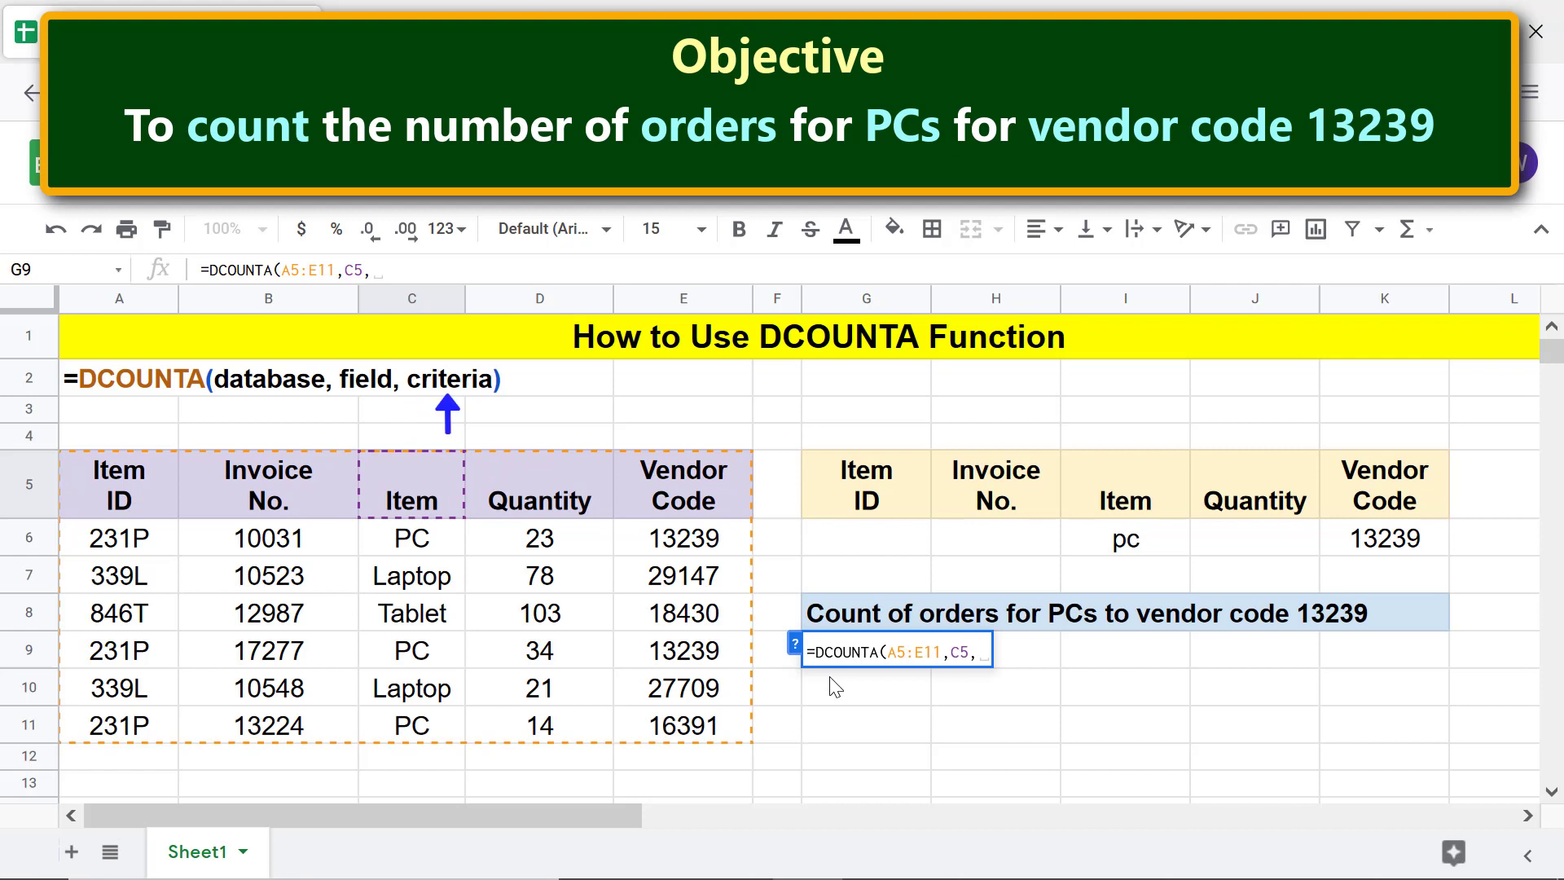
click(890, 501)
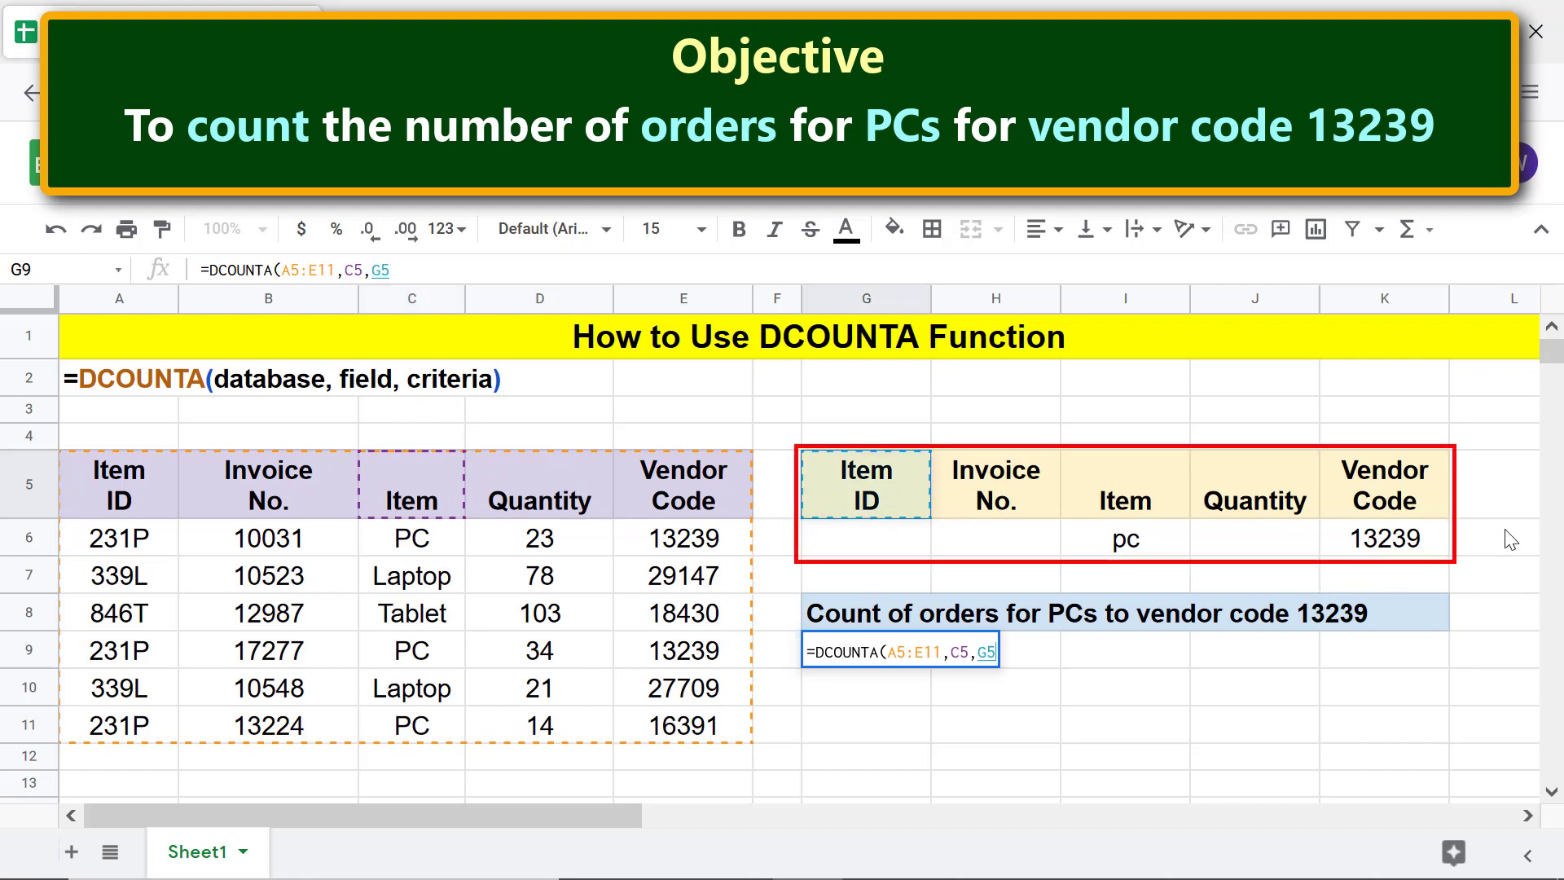
shift+click(1413, 539)
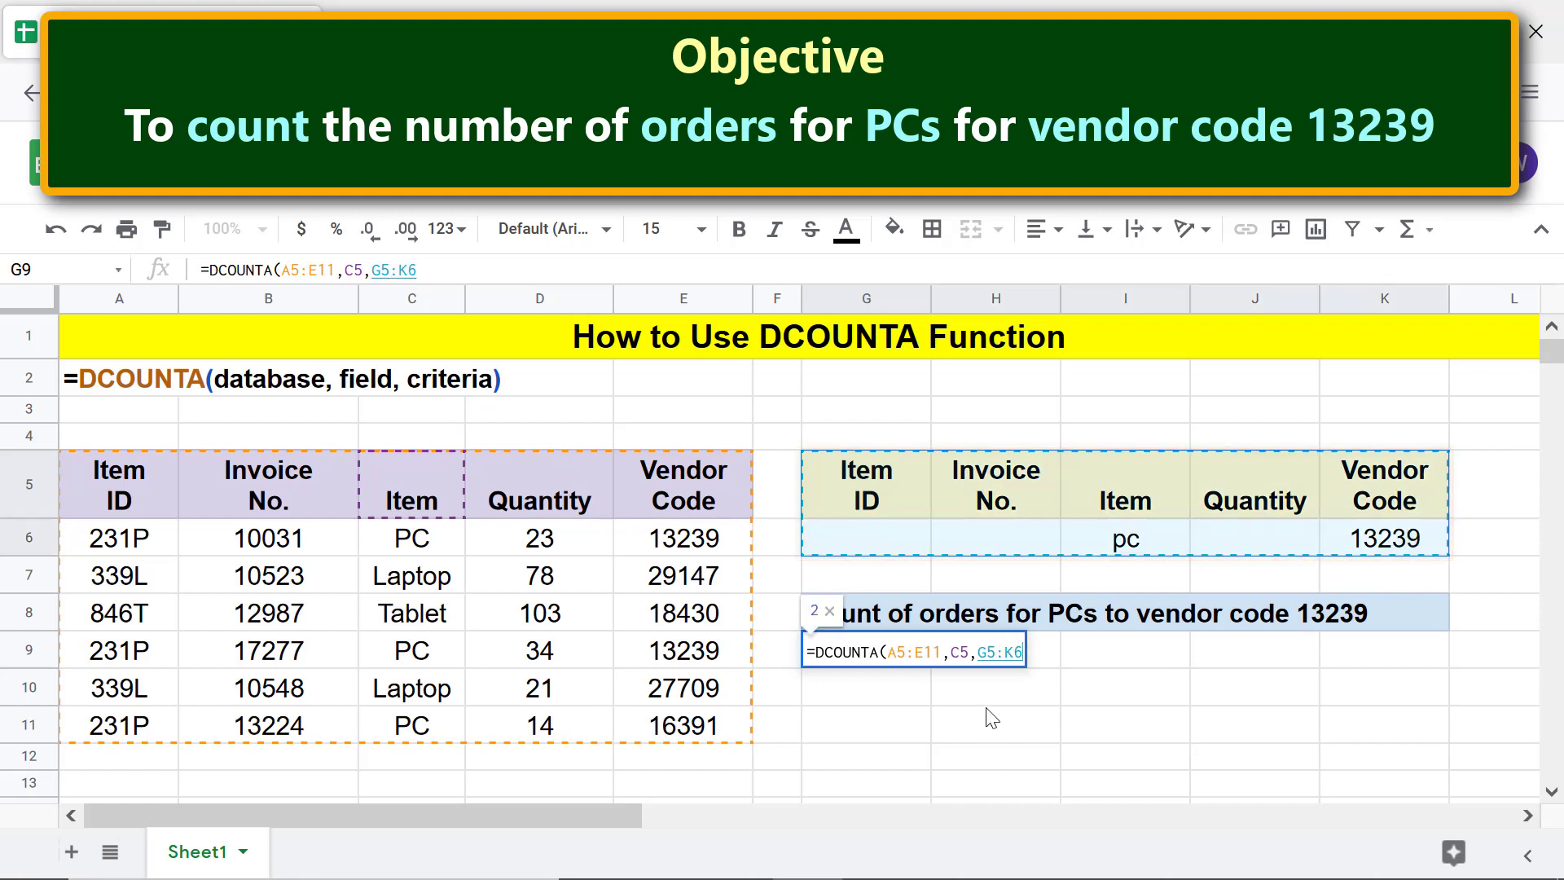
key(Return)
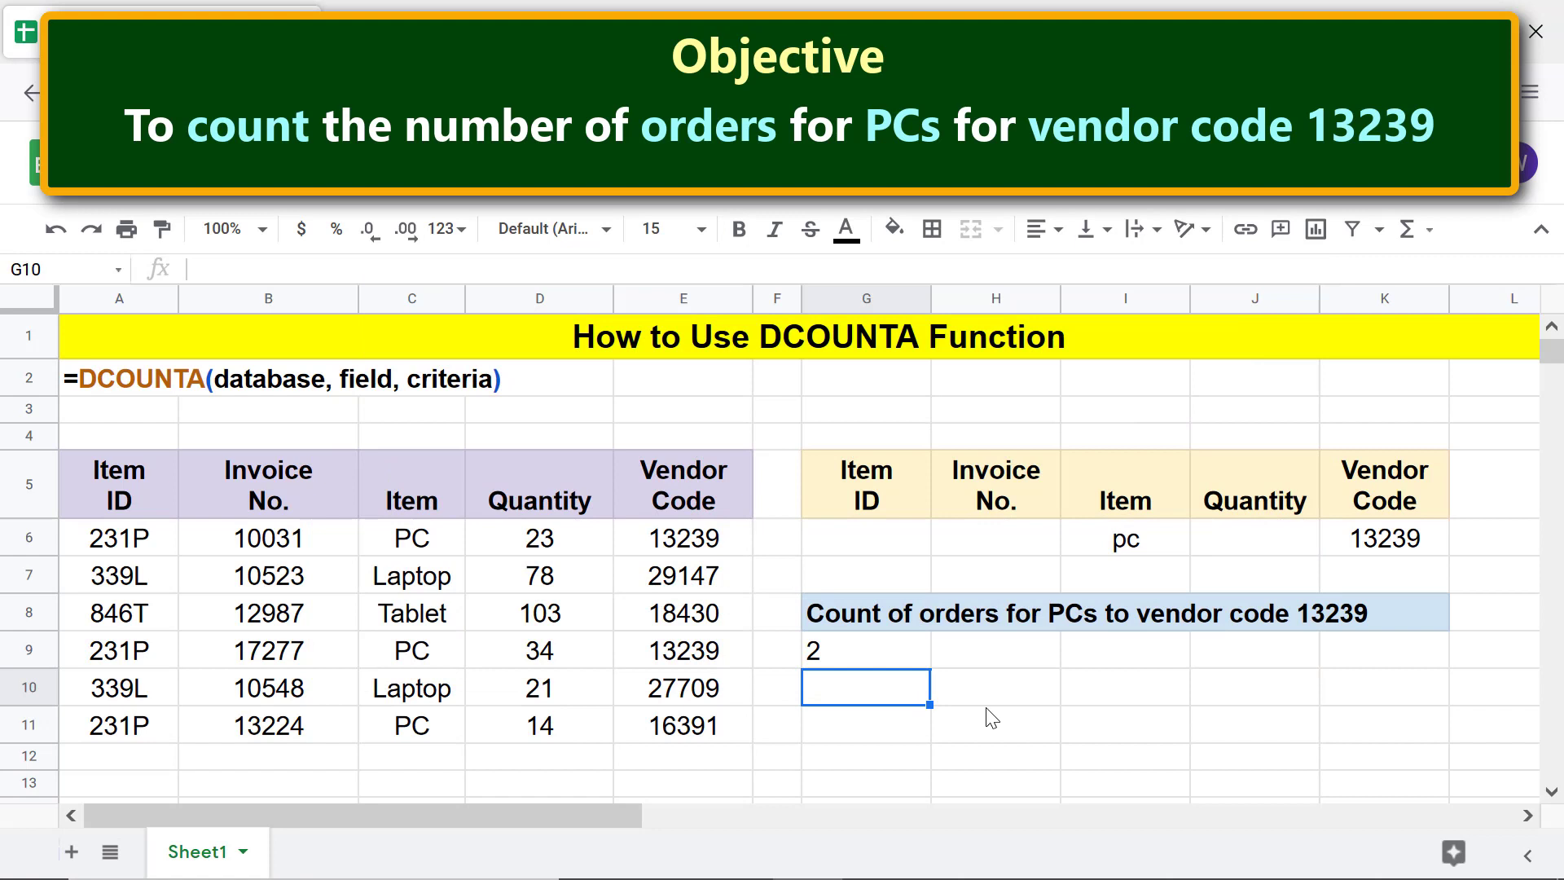
Replace C5 with "item" in G9's formula, giving =DCOUNTA(A5:E11,"item",G5:K6)
click(871, 658)
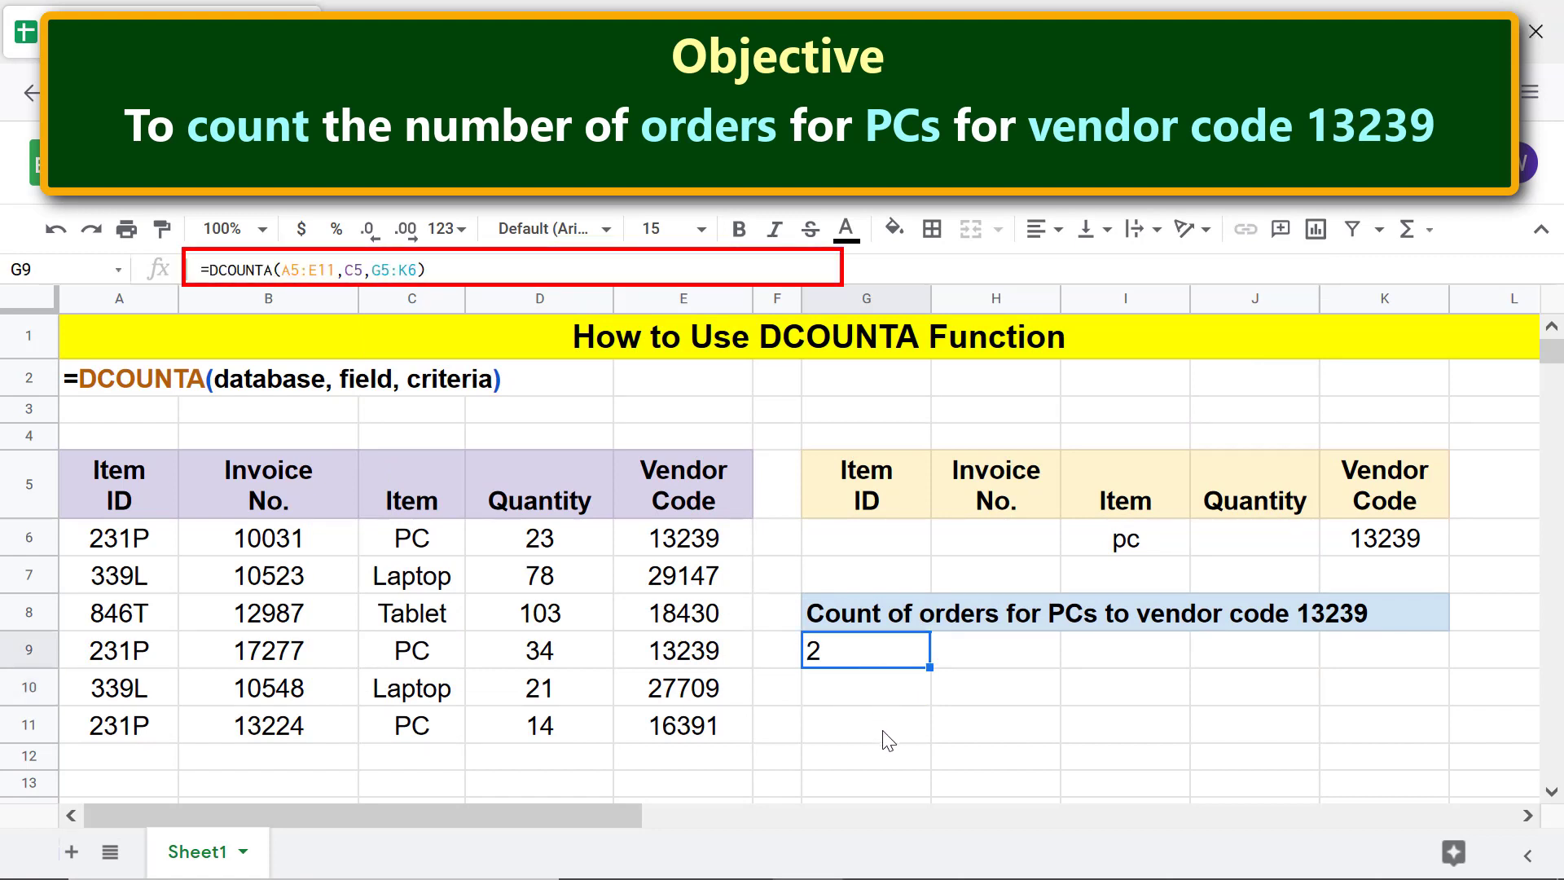
click(348, 270)
double_click(349, 270)
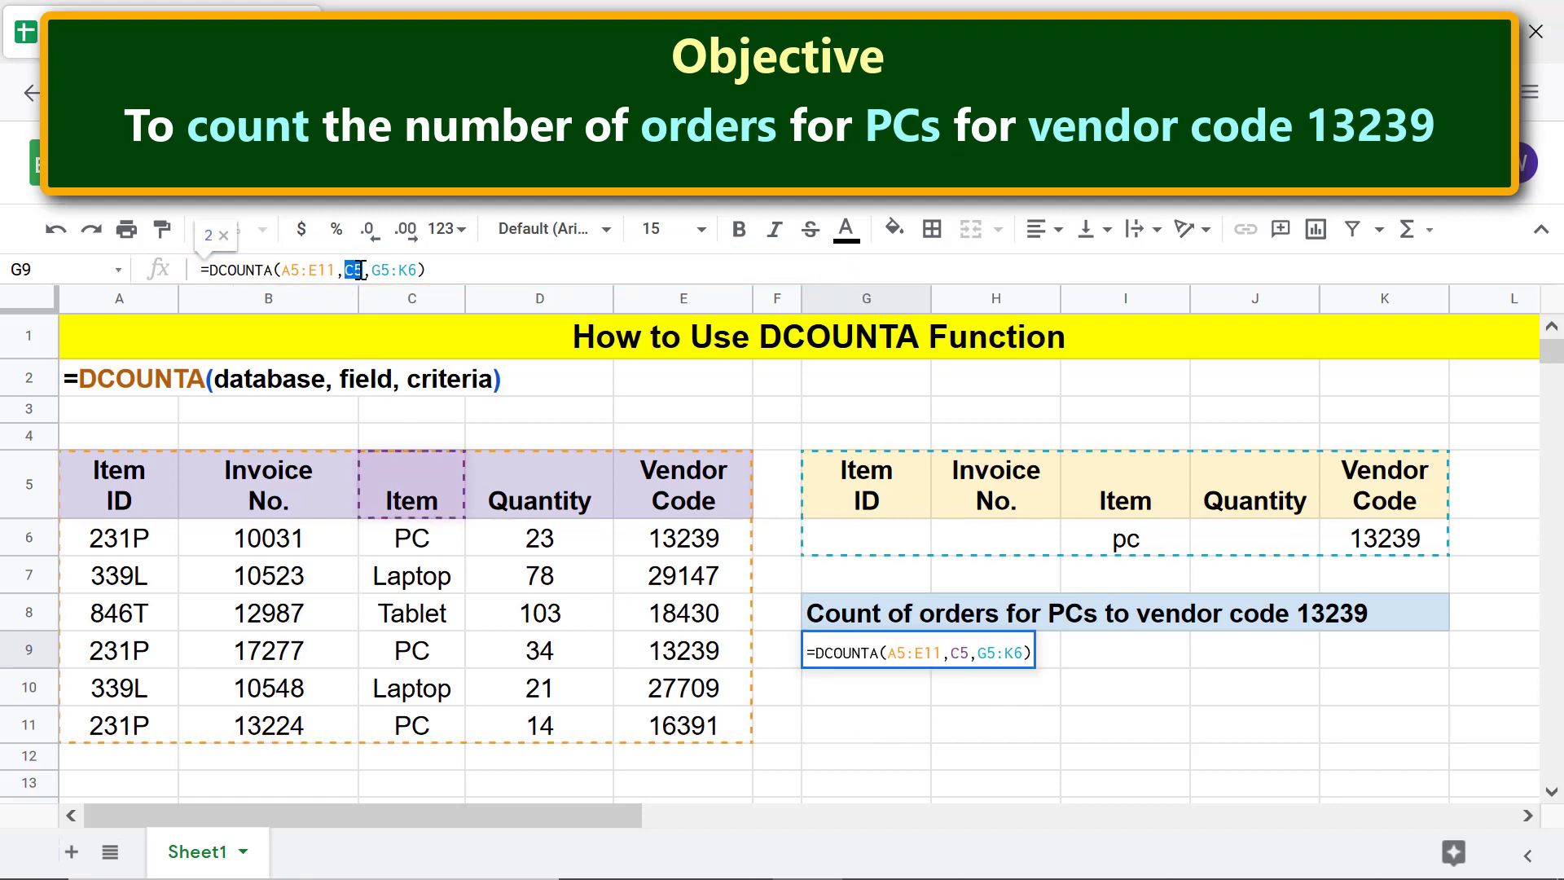
text("item)
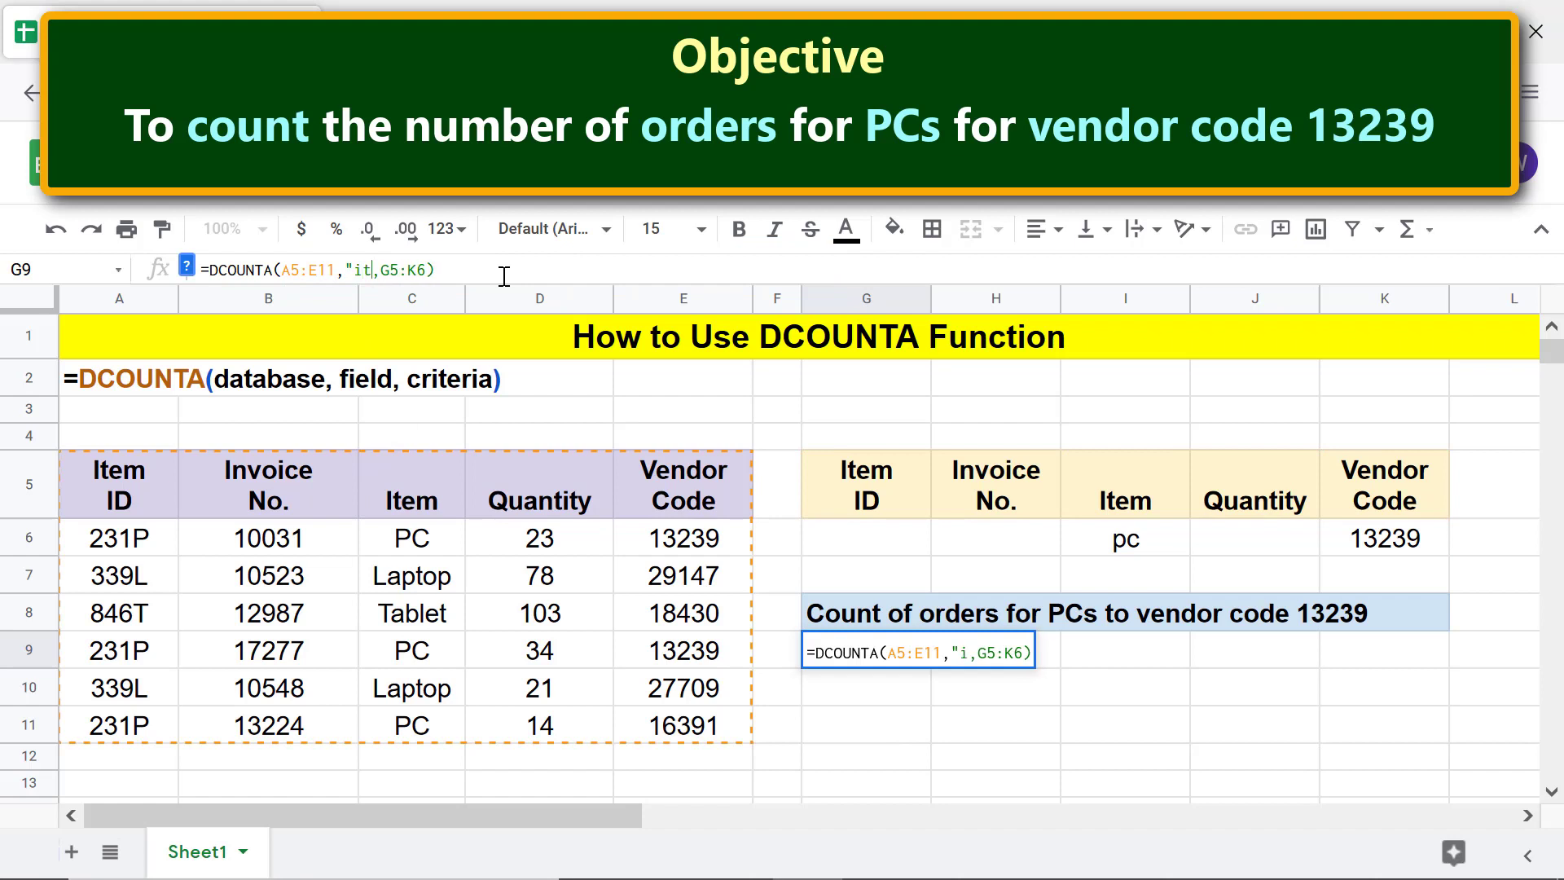
text(")
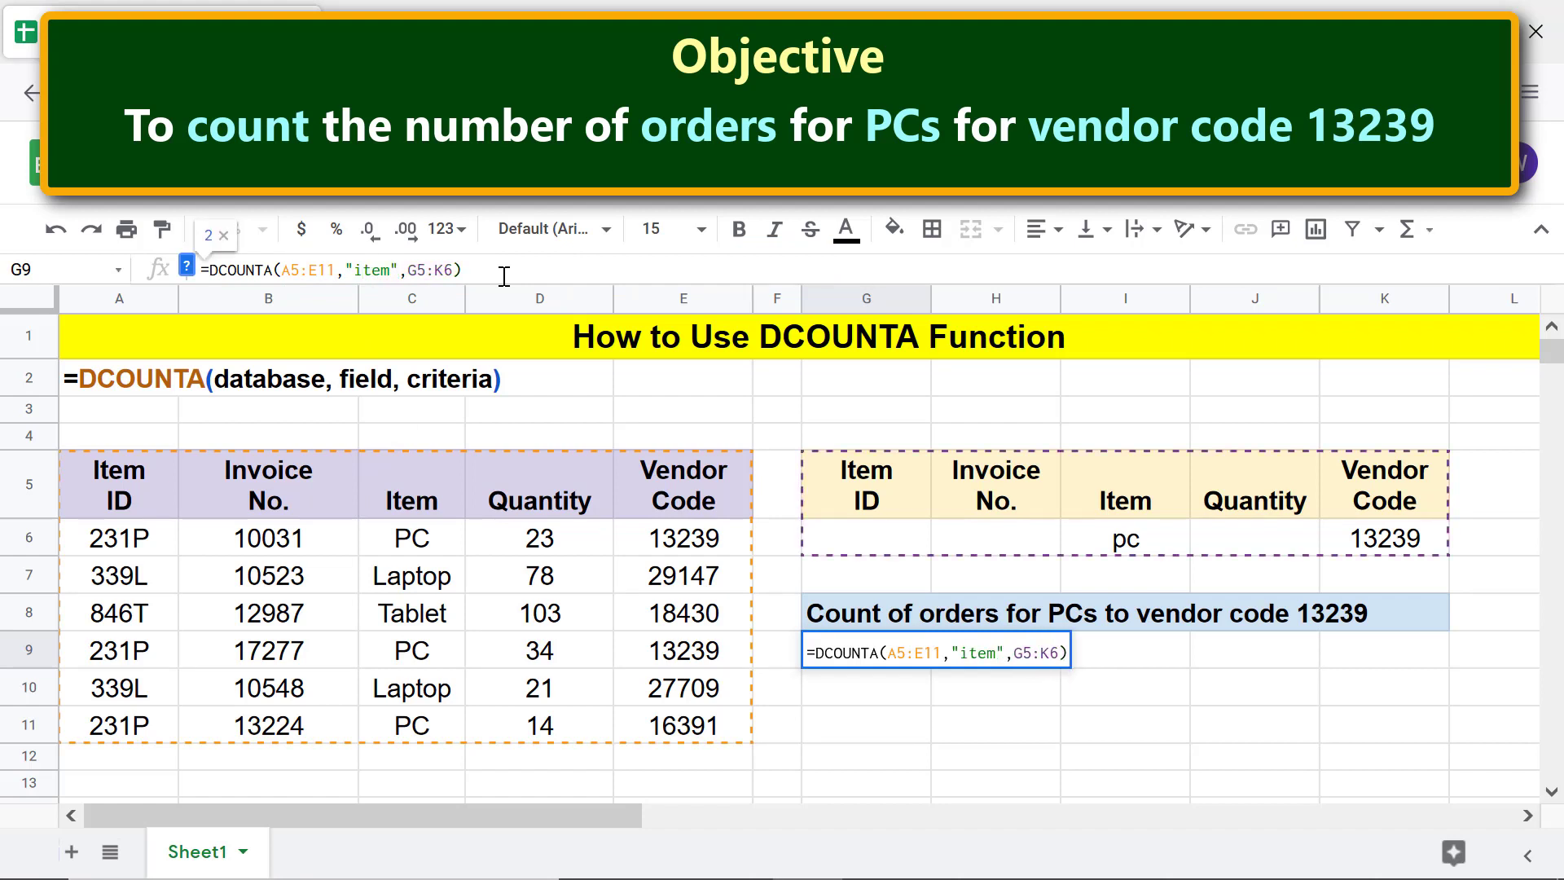
key(Return)
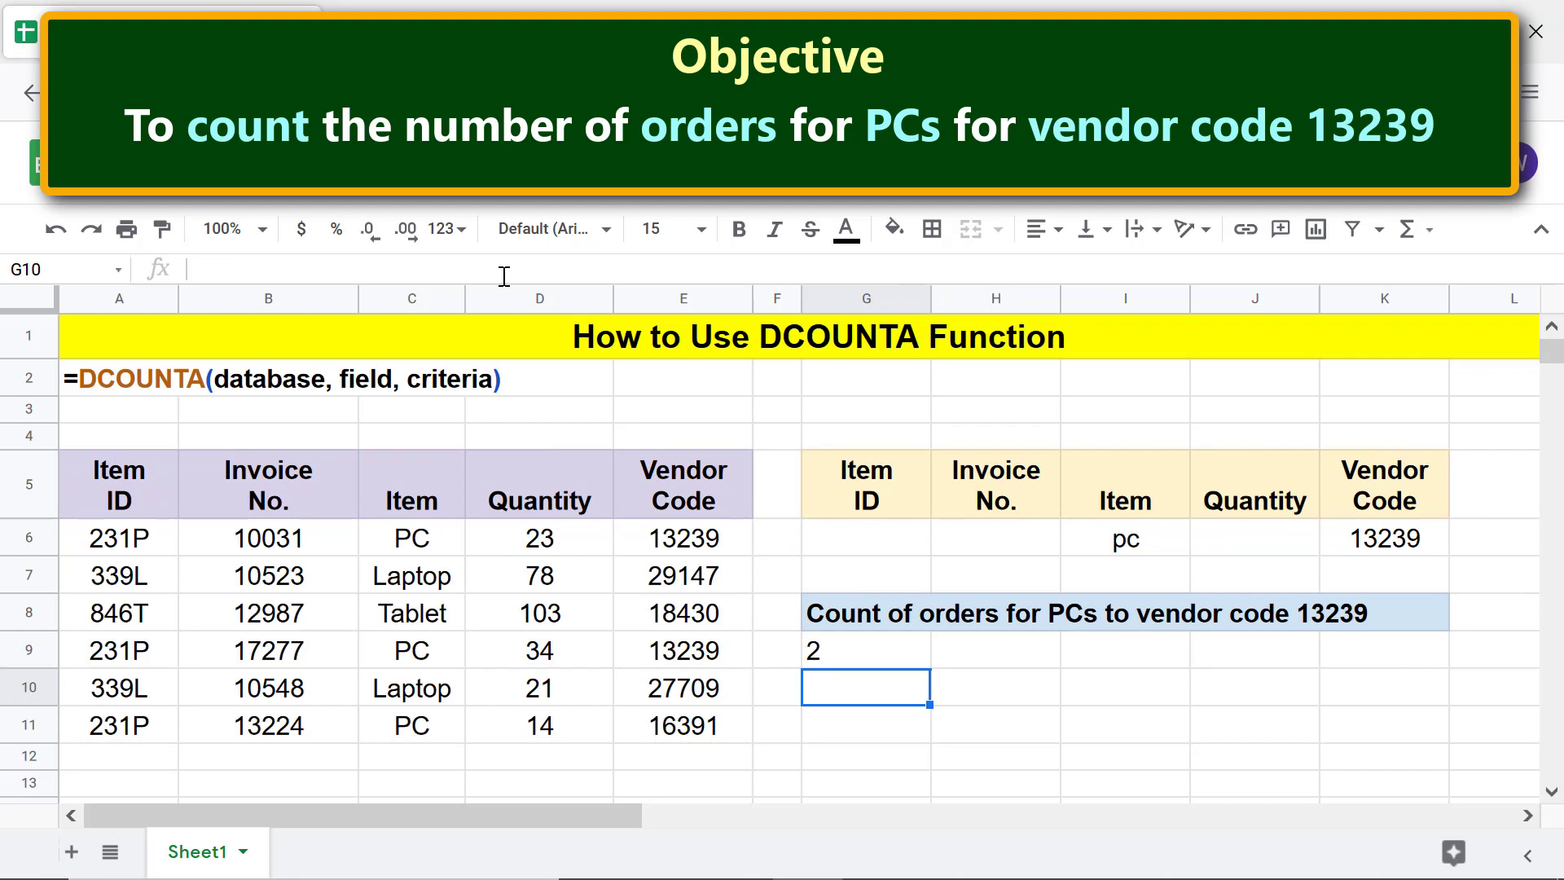
click(879, 659)
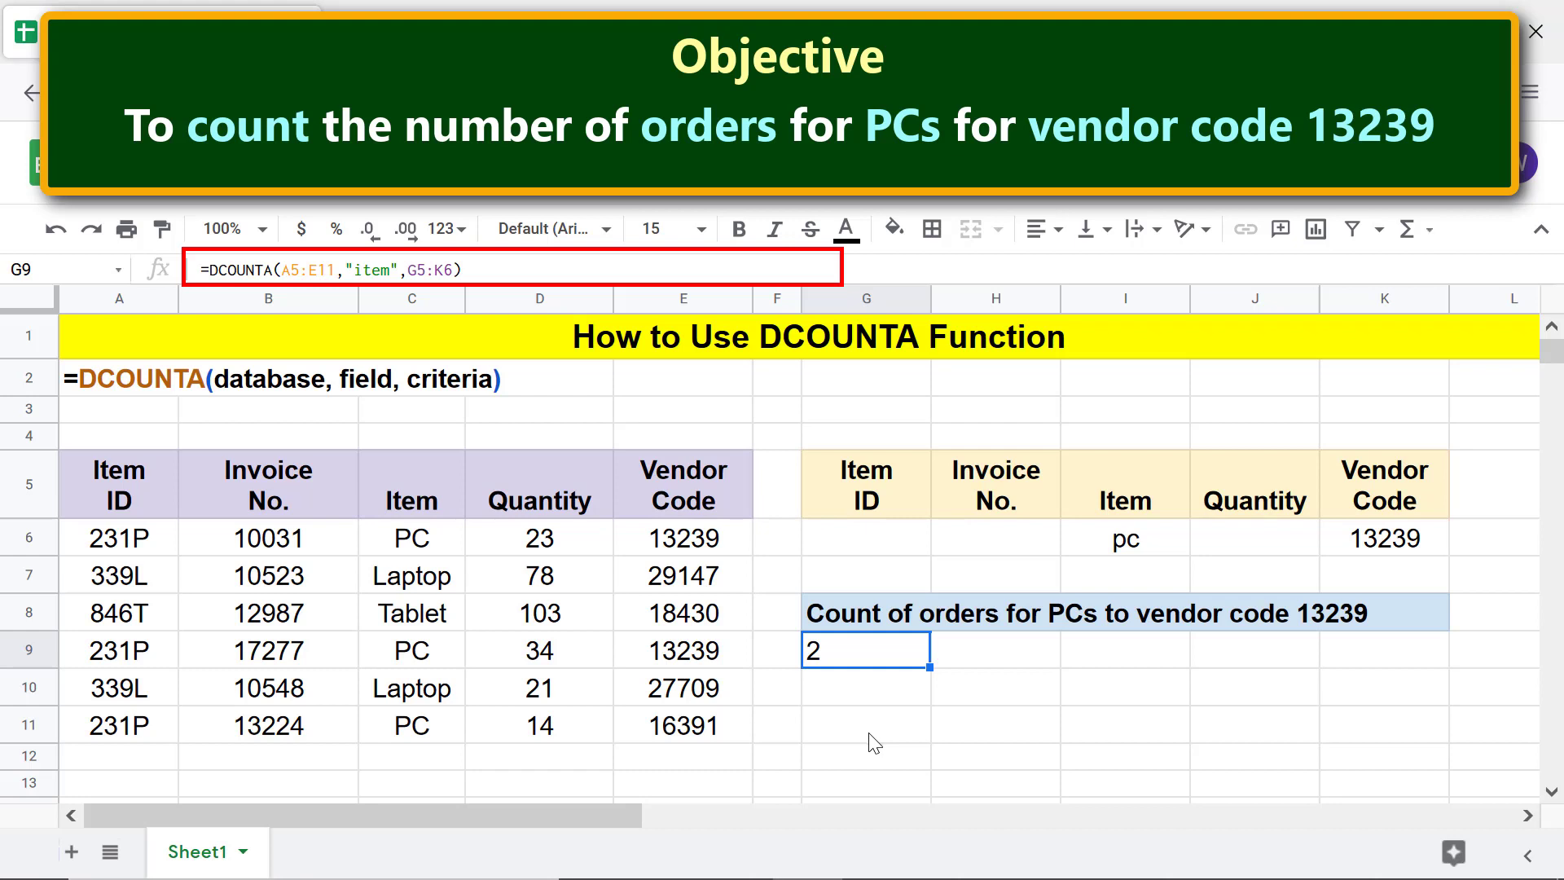
click(270, 269)
key(Delete)
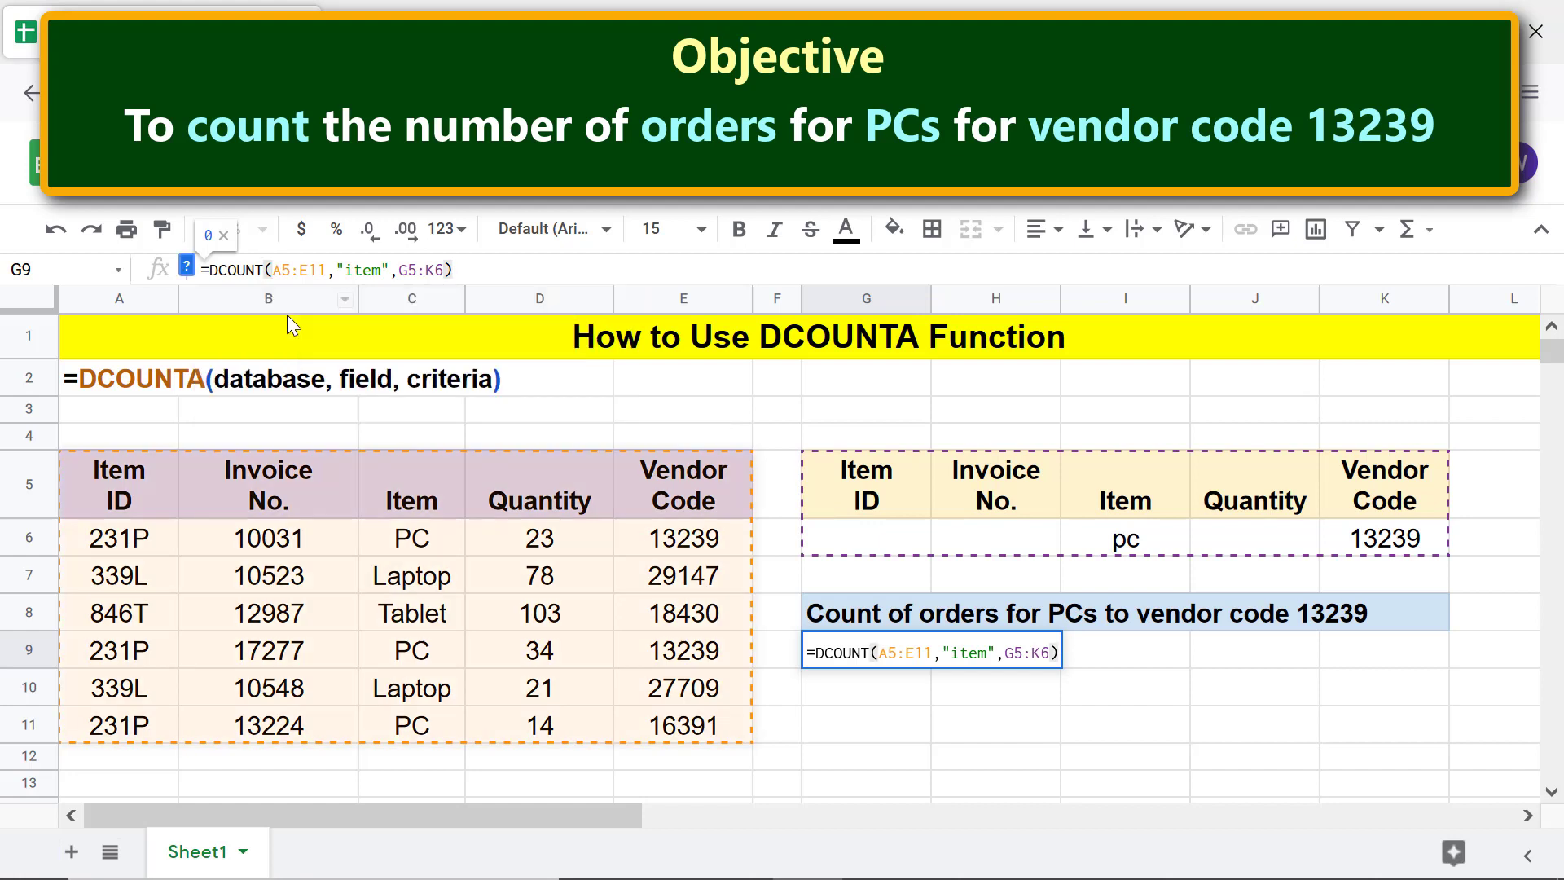
key(Return)
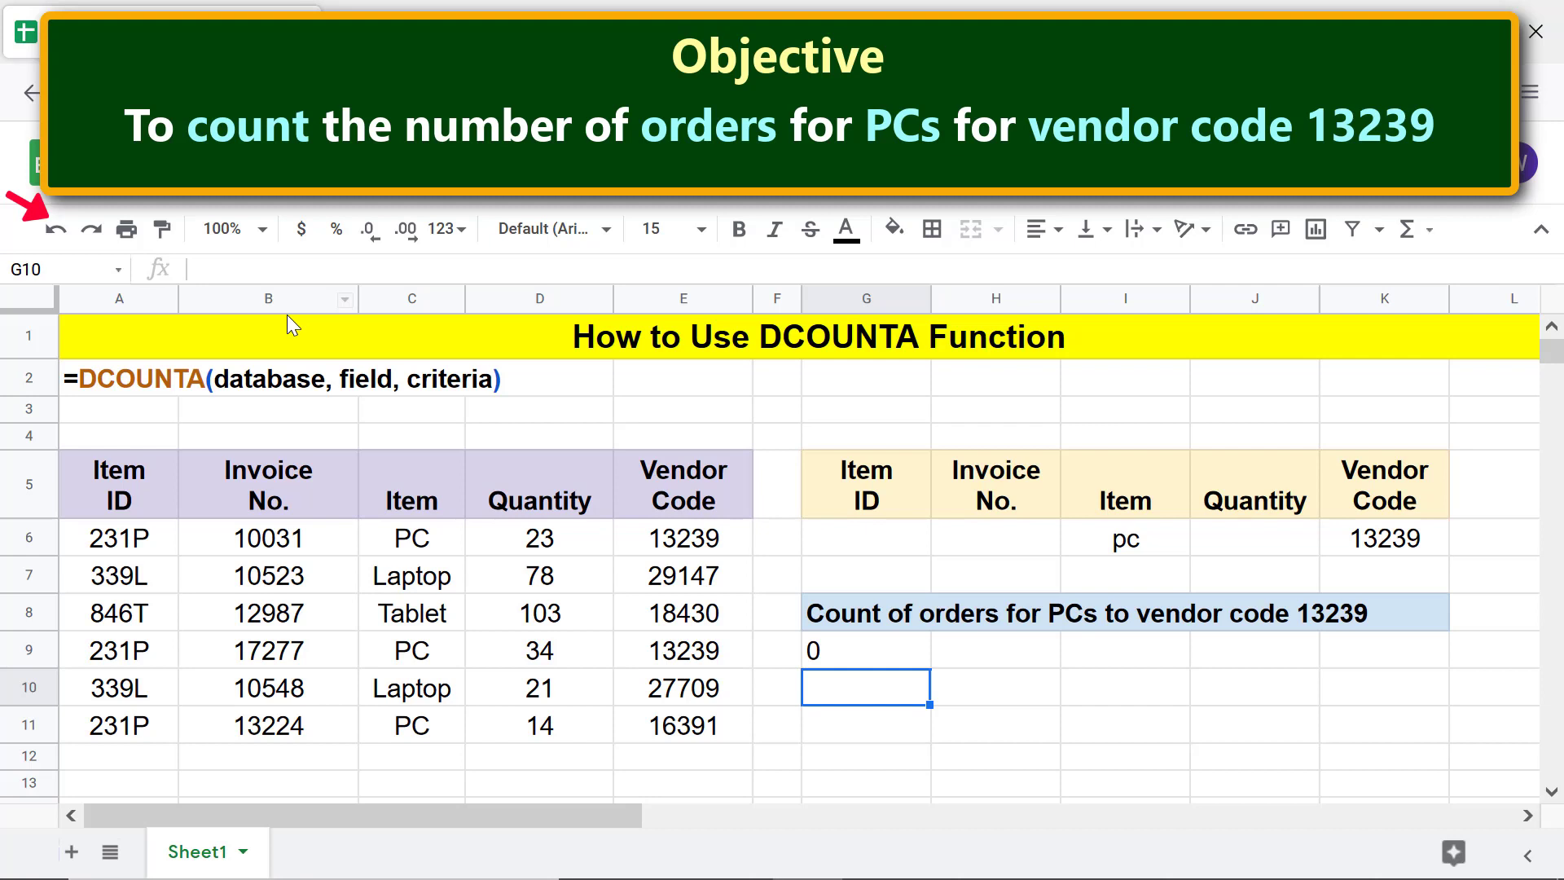
click(56, 231)
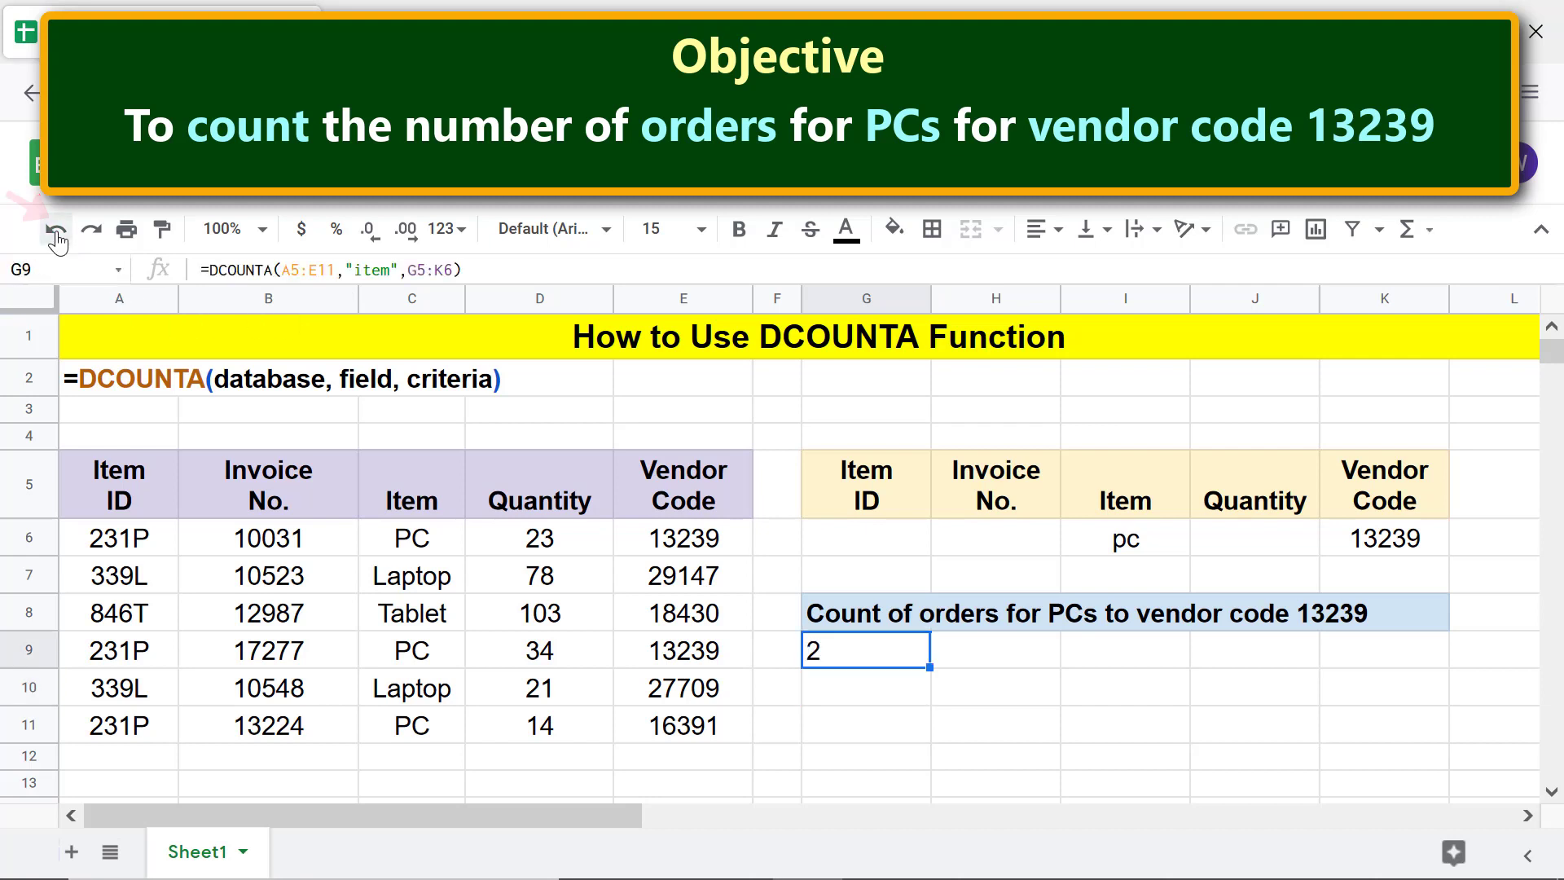
click(817, 697)
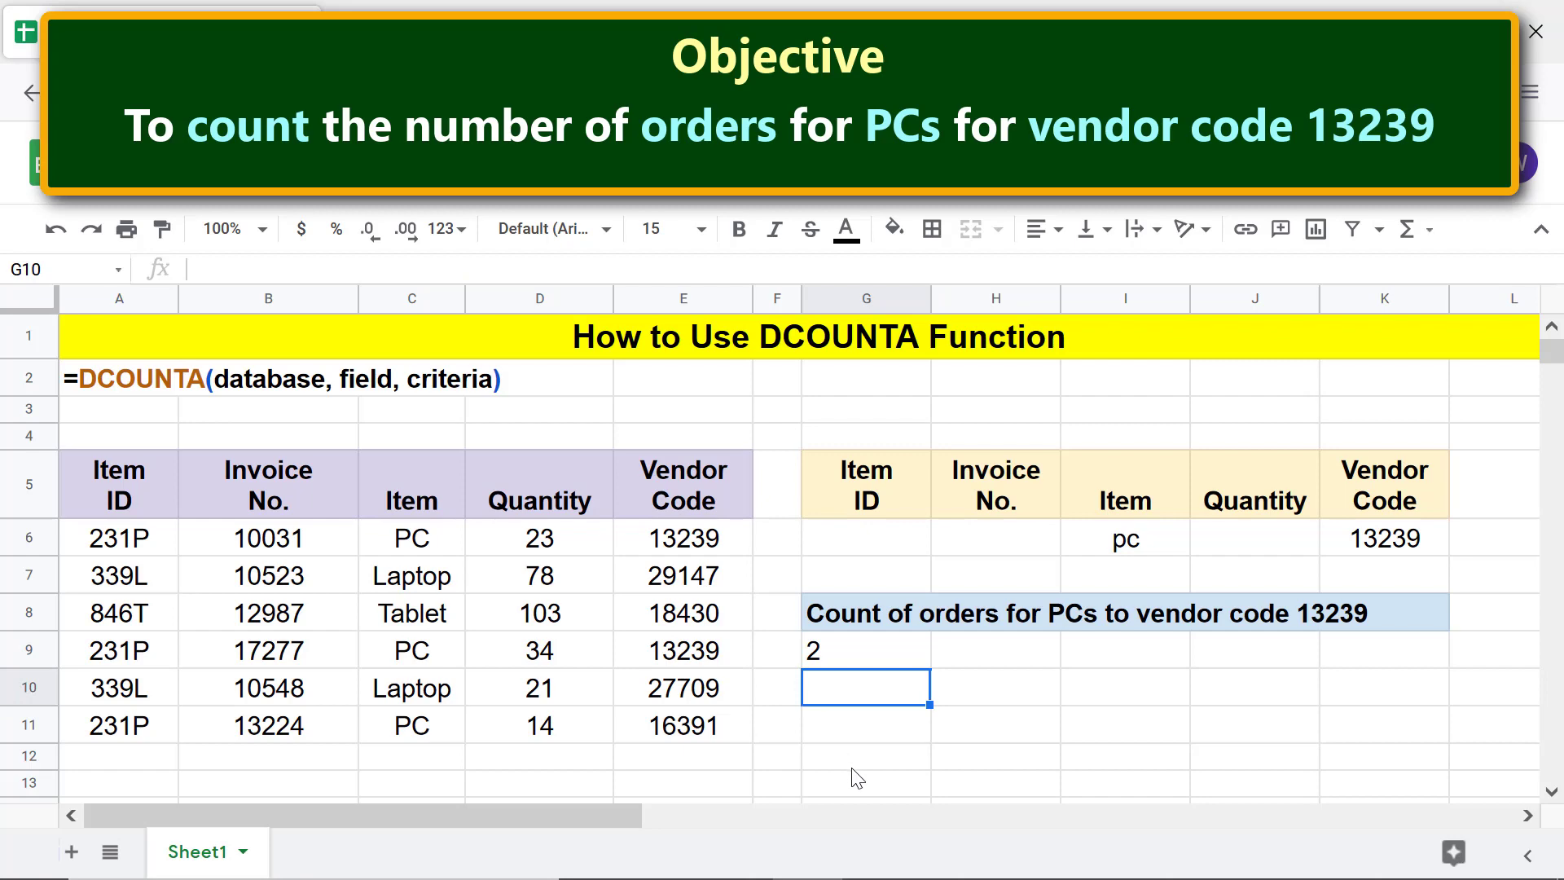